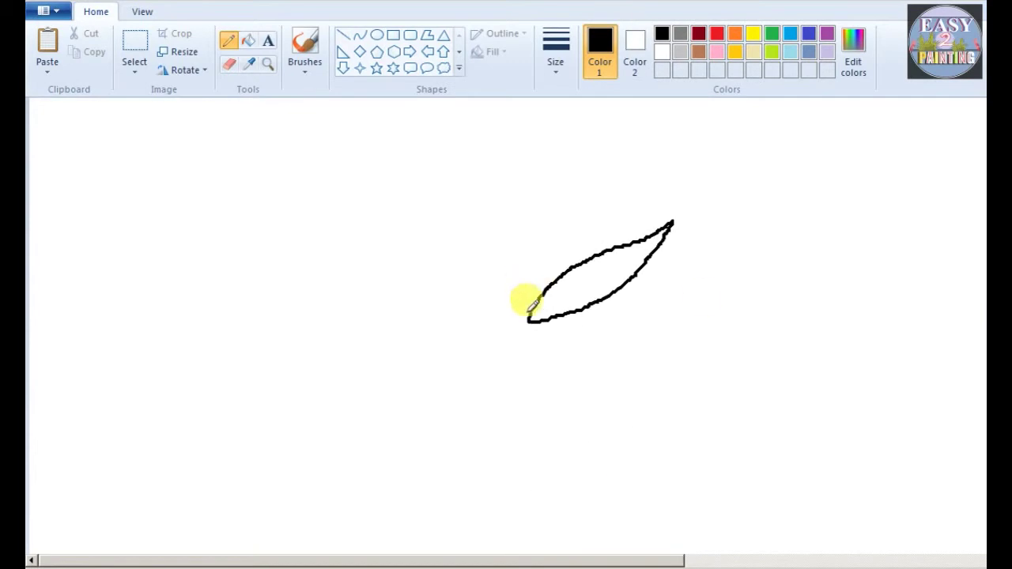
Draw the rose's centre and surrounding inner petals as freehand black pencil outlines.
mouse_move(451, 317)
mouse_down()
mouse_move(474, 264)
mouse_move(616, 223)
mouse_up()
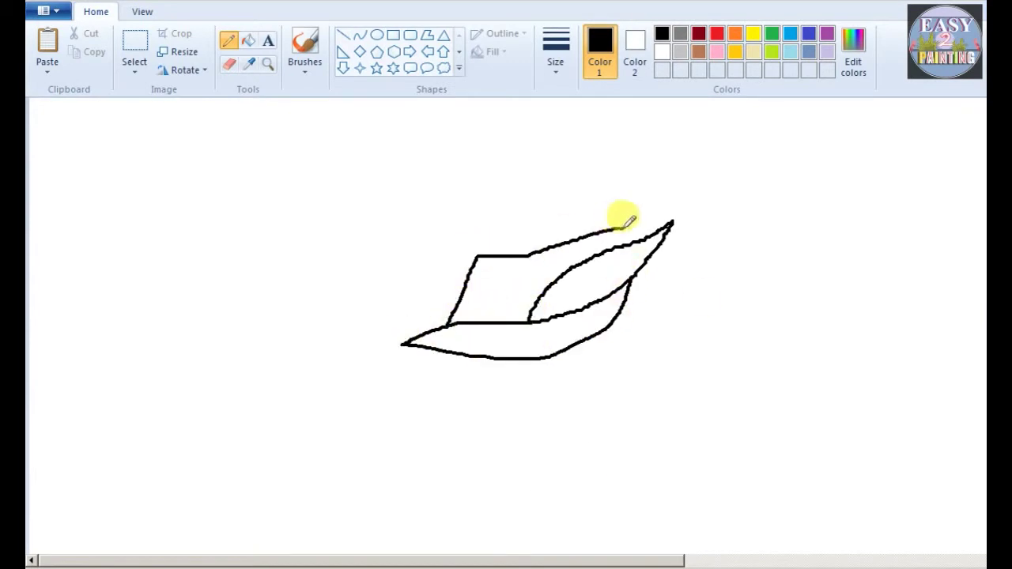
mouse_move(549, 243)
mouse_down()
mouse_move(664, 167)
mouse_move(693, 222)
mouse_move(642, 315)
mouse_up()
mouse_move(592, 333)
mouse_down()
mouse_move(556, 392)
mouse_move(669, 341)
mouse_move(722, 247)
mouse_up()
mouse_move(496, 250)
mouse_down()
mouse_move(599, 161)
mouse_move(672, 136)
mouse_move(729, 180)
mouse_up()
mouse_move(401, 345)
mouse_down()
mouse_move(424, 278)
mouse_move(525, 196)
mouse_up()
mouse_move(632, 370)
mouse_down()
mouse_move(678, 348)
mouse_move(793, 136)
mouse_up()
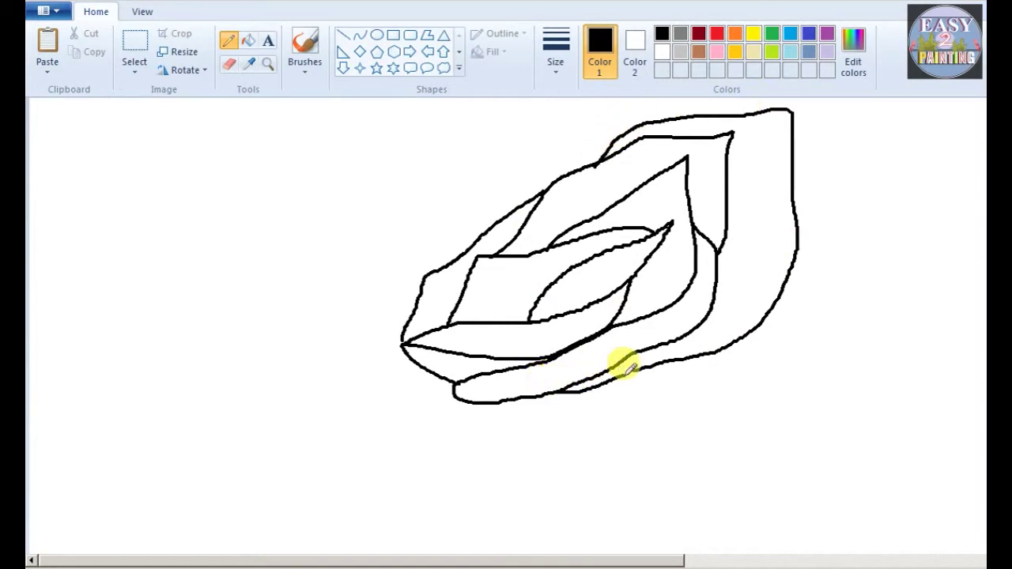
mouse_move(583, 166)
mouse_down()
mouse_move(479, 200)
mouse_move(395, 283)
mouse_up()
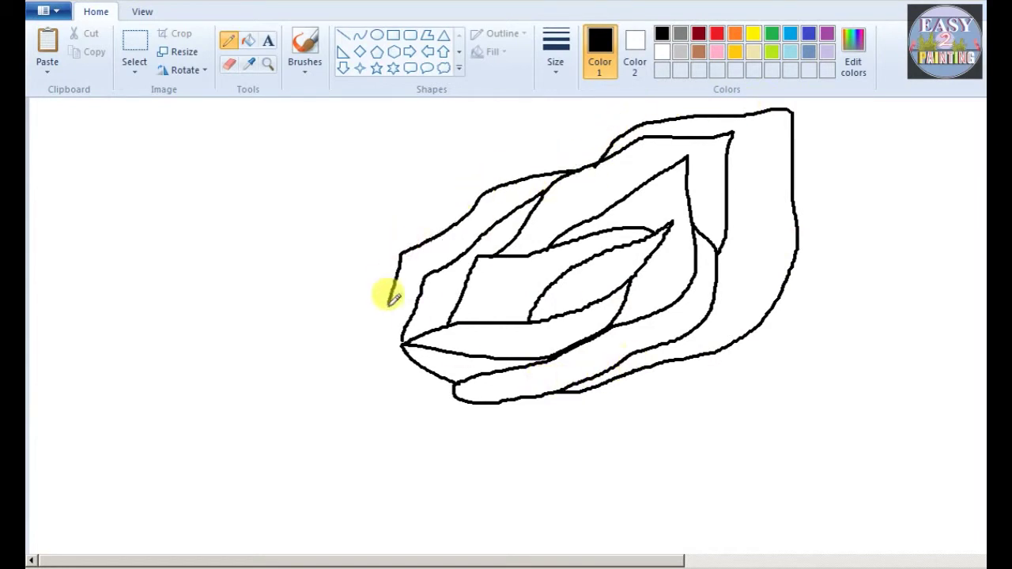
mouse_move(455, 385)
mouse_down()
mouse_move(526, 423)
mouse_move(735, 372)
mouse_move(794, 273)
mouse_up()
Outline the rose's outer and lower petals in black, and add a calyx with a thin curved stem extending down to the right.
key(ctrl+Page_Down)
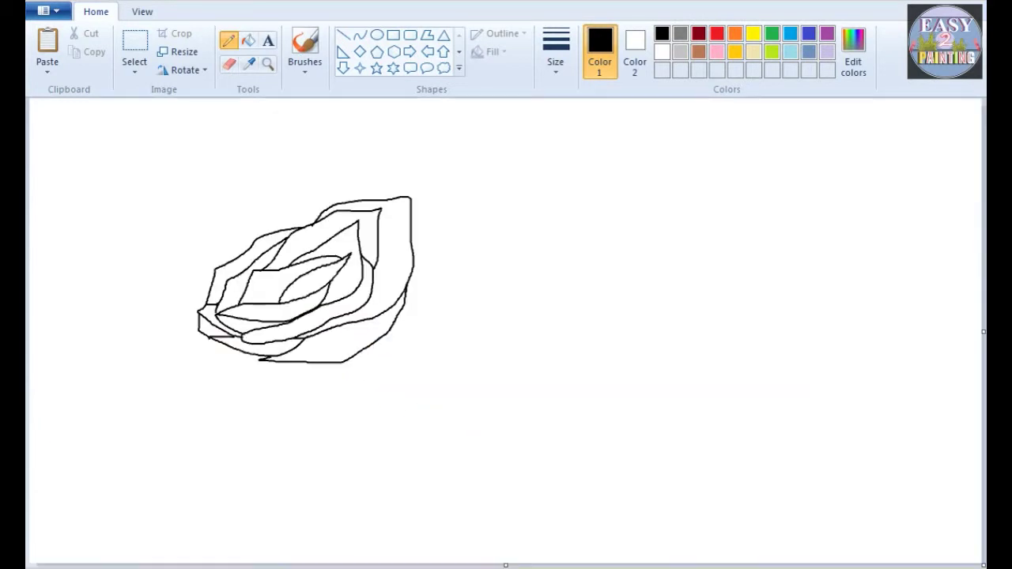
drag(228, 346, 304, 372)
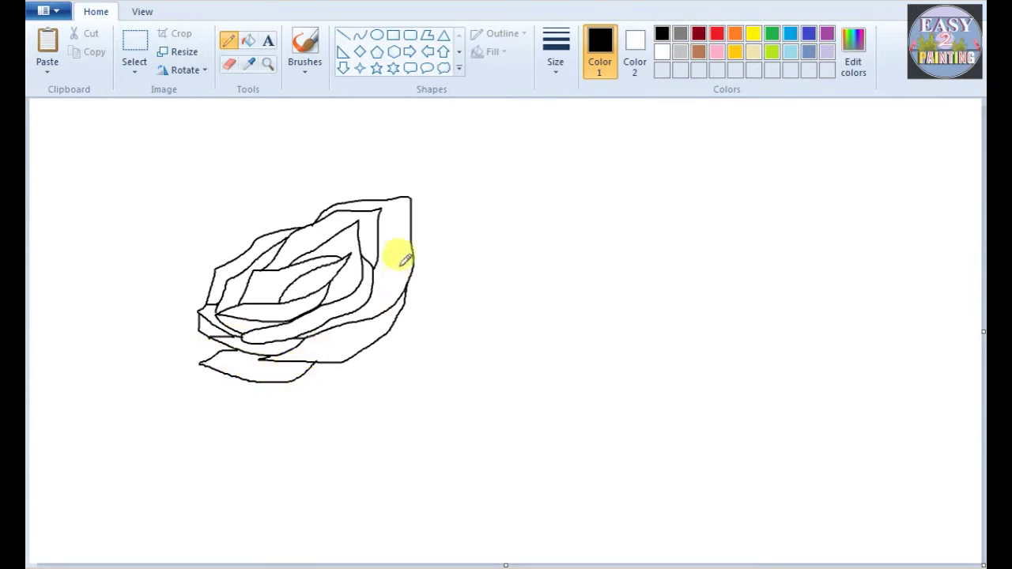
mouse_move(413, 217)
mouse_down()
mouse_move(432, 283)
mouse_move(409, 353)
mouse_move(281, 407)
mouse_move(249, 386)
mouse_up()
mouse_move(314, 193)
mouse_down()
mouse_move(387, 190)
mouse_move(448, 216)
mouse_move(461, 268)
mouse_move(434, 299)
mouse_move(482, 270)
mouse_move(411, 367)
mouse_move(348, 409)
mouse_up()
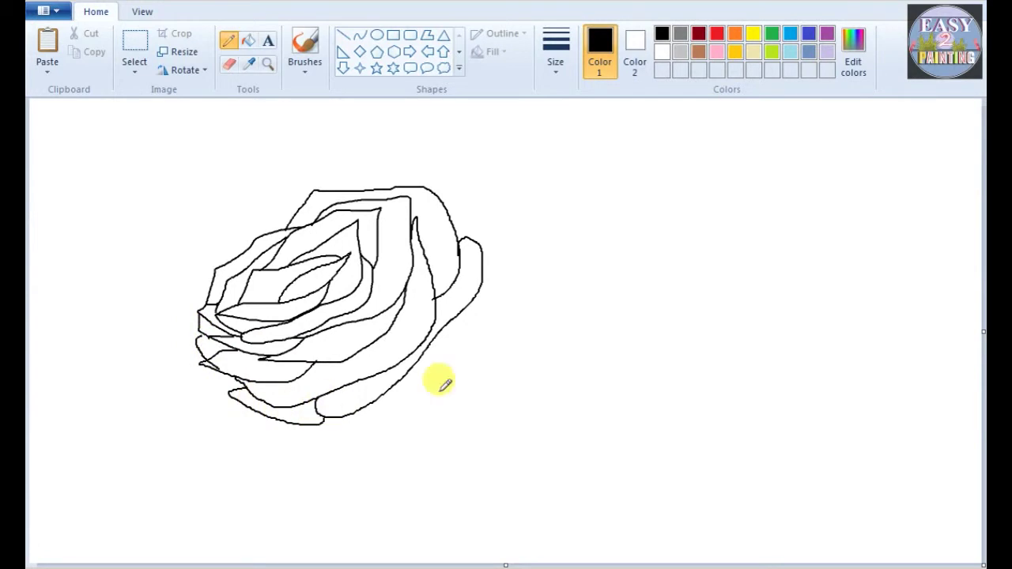
drag(384, 395, 455, 415)
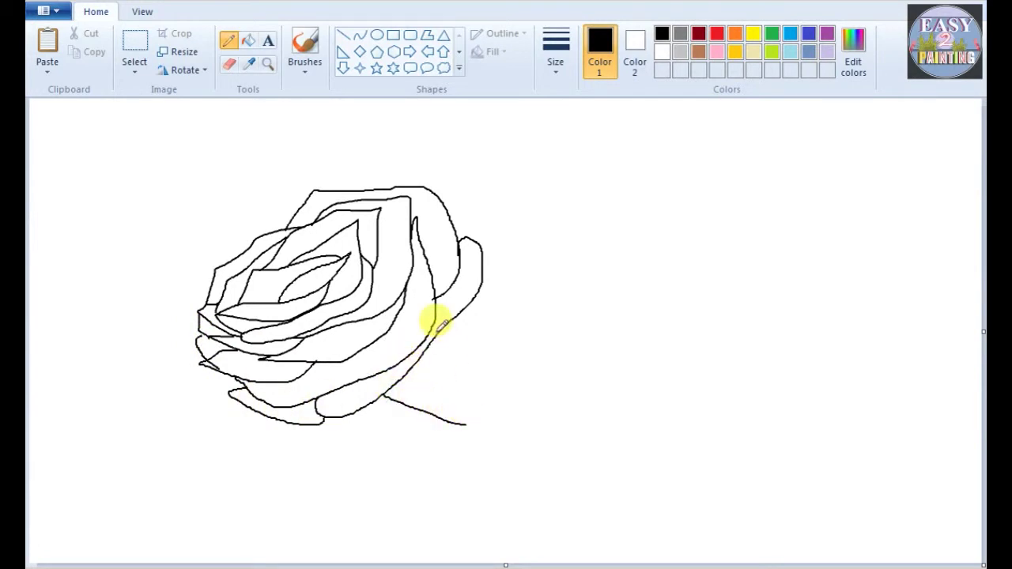
mouse_move(438, 333)
mouse_down()
mouse_move(468, 395)
mouse_move(629, 466)
mouse_up()
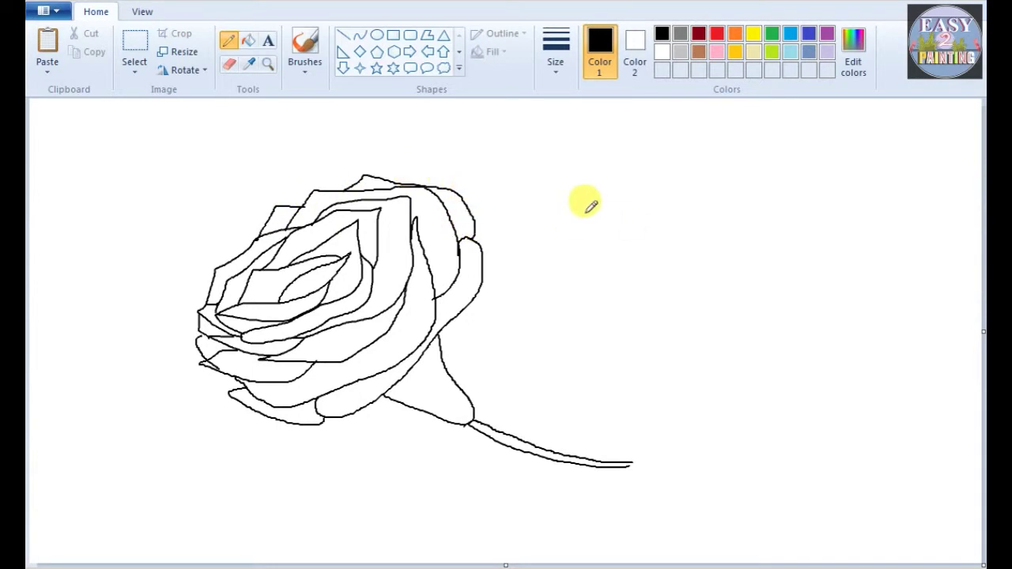
Adjust the pencil thickness and scribble black shading into the pointed tip of the inner petal above the rose's centre.
scroll(506, 330, up, 1)
scroll(506, 330, down, 4)
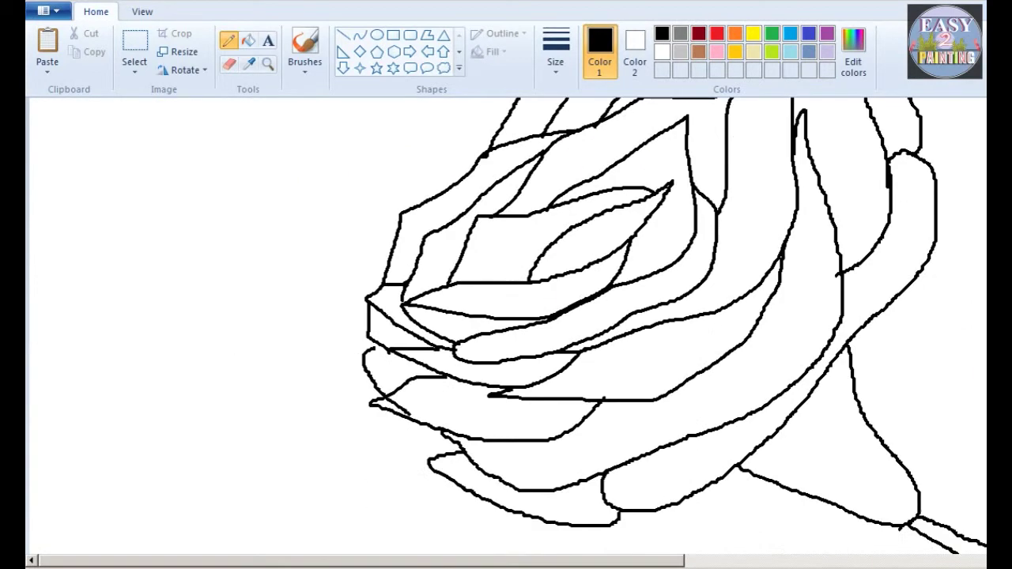
drag(647, 560, 754, 561)
scroll(506, 332, down, 2)
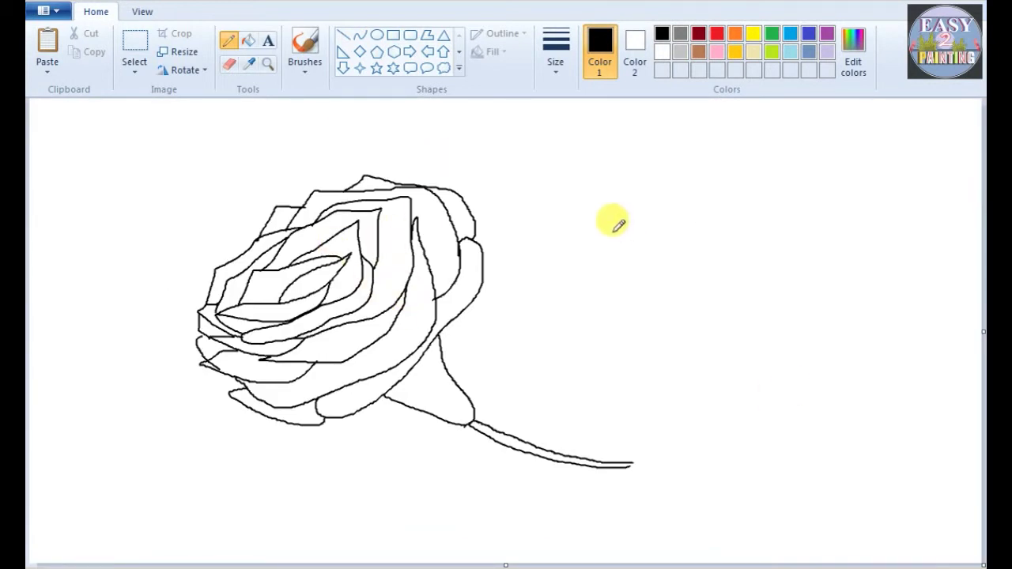
click(555, 52)
click(591, 144)
scroll(696, 350, up, 1)
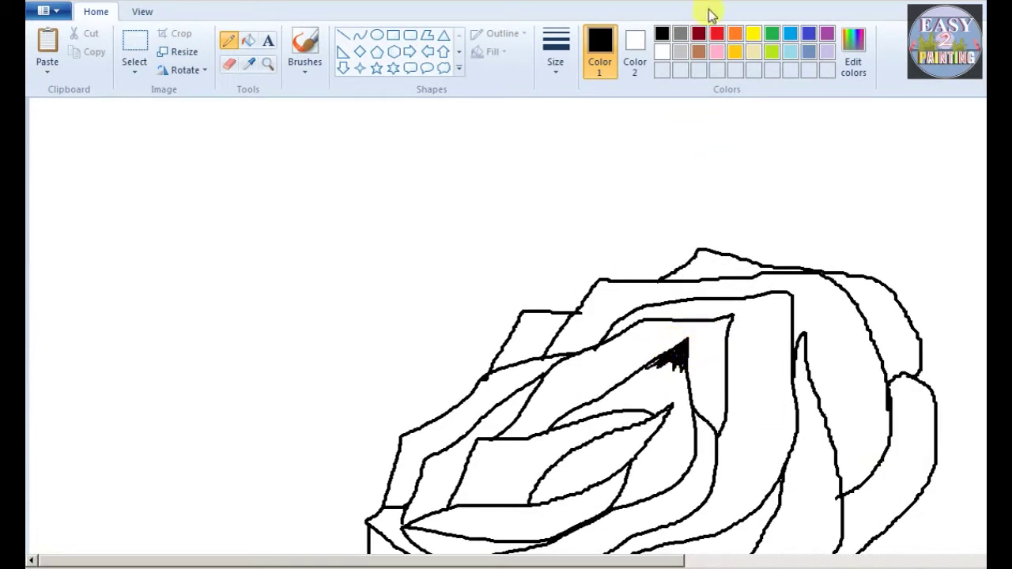
Define a custom magenta-pink drawing colour with Red 210, Green 77, Blue 160.
click(827, 33)
click(840, 70)
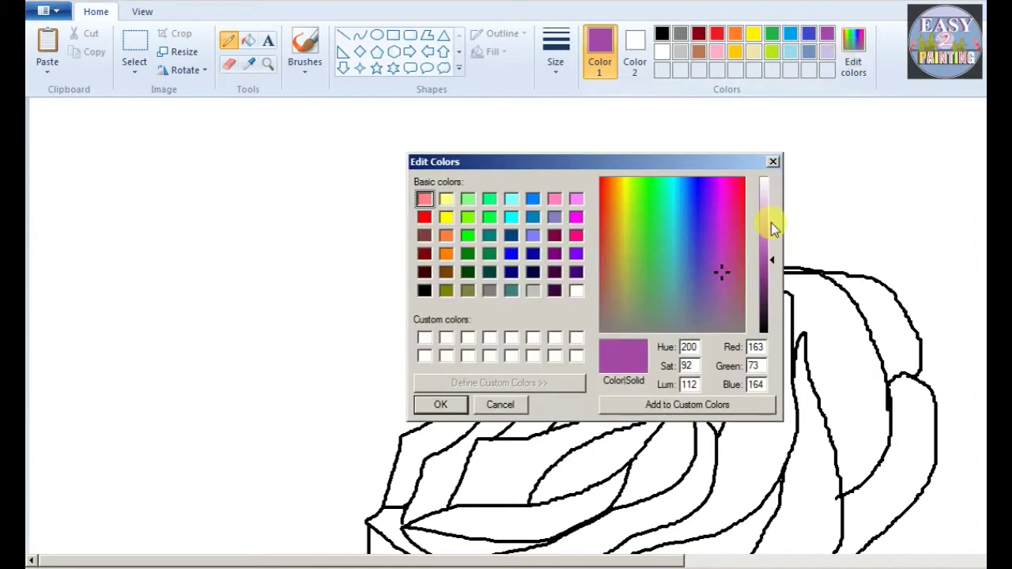
click(731, 240)
click(770, 246)
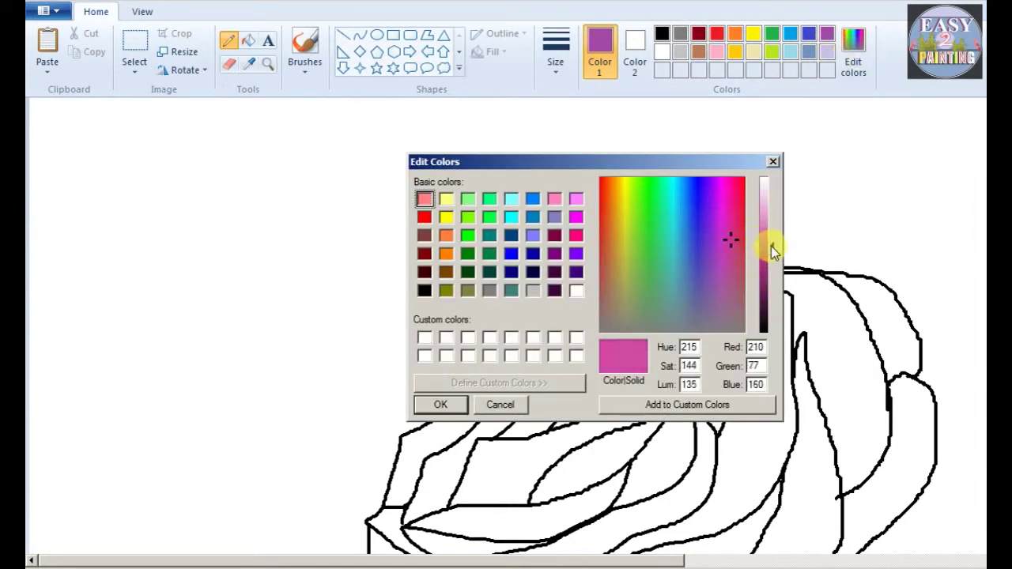
click(440, 404)
Fill the rose's centre and inner petals with the custom magenta-pink.
click(248, 41)
click(630, 334)
click(670, 378)
click(767, 387)
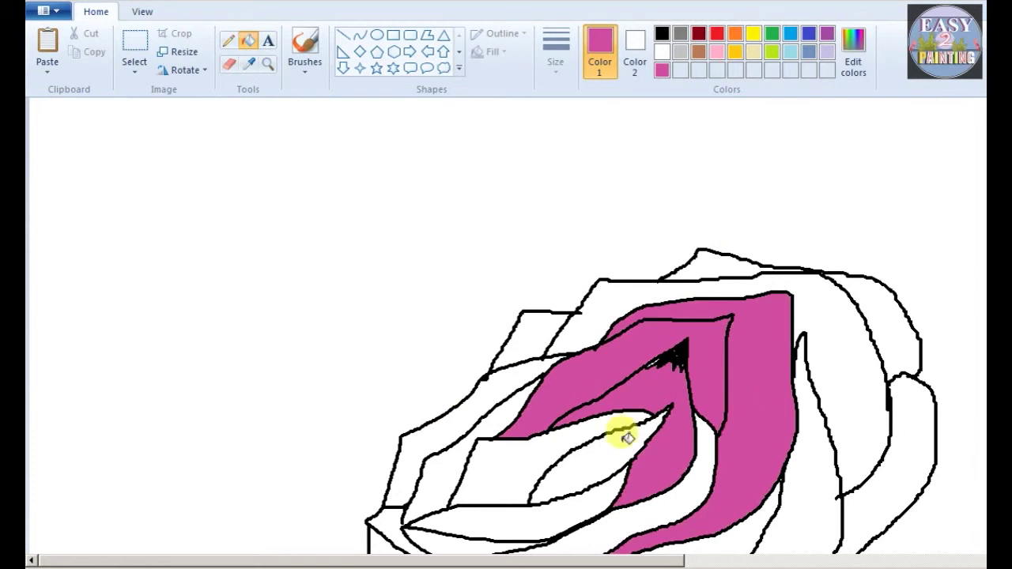
click(636, 437)
click(542, 448)
Define a custom rose red with Red 226, Green 61, Blue 94 and refill the centre and inner petals with it.
click(853, 66)
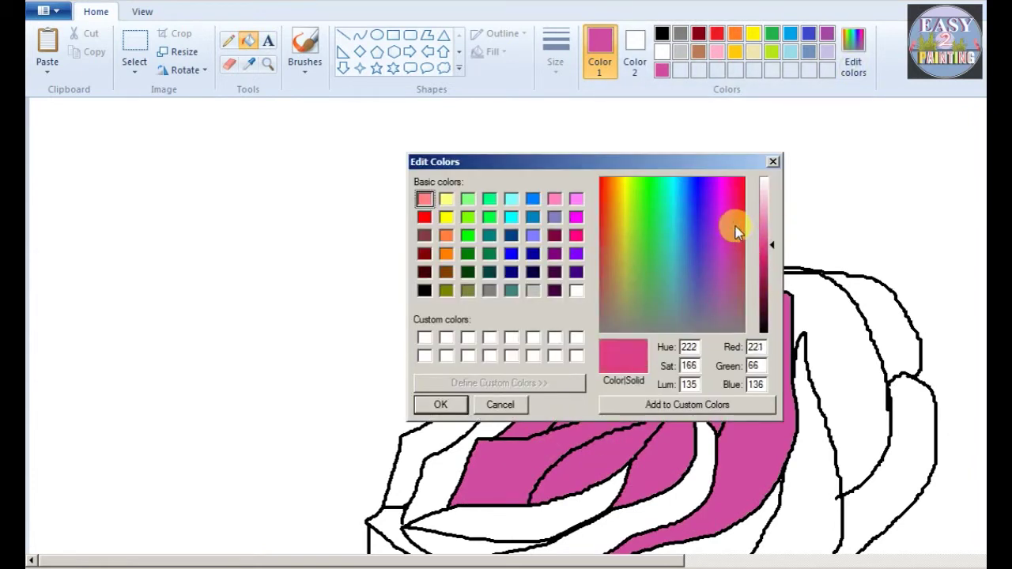
drag(740, 220, 739, 220)
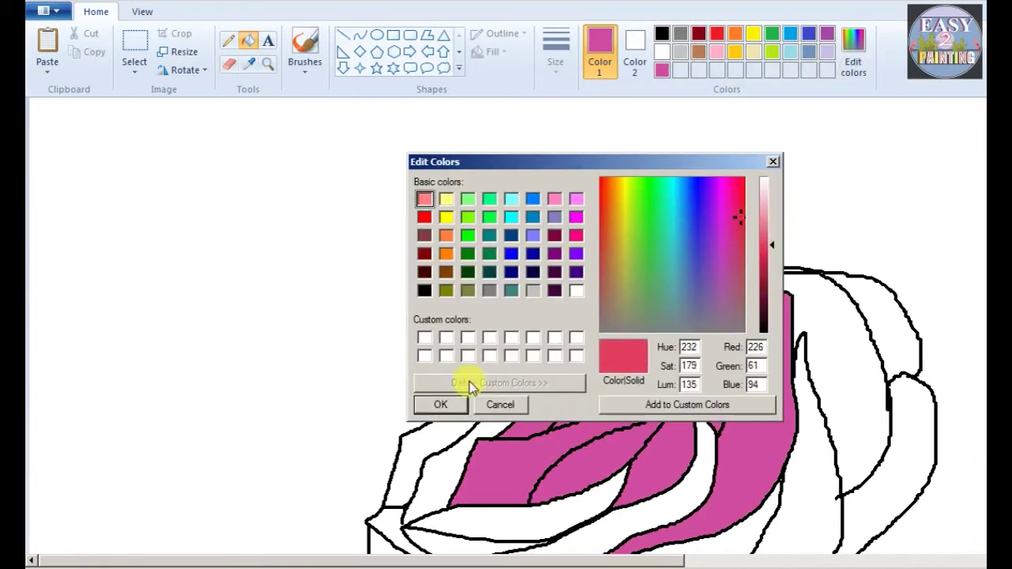
click(459, 405)
click(545, 455)
click(601, 467)
click(645, 356)
click(763, 378)
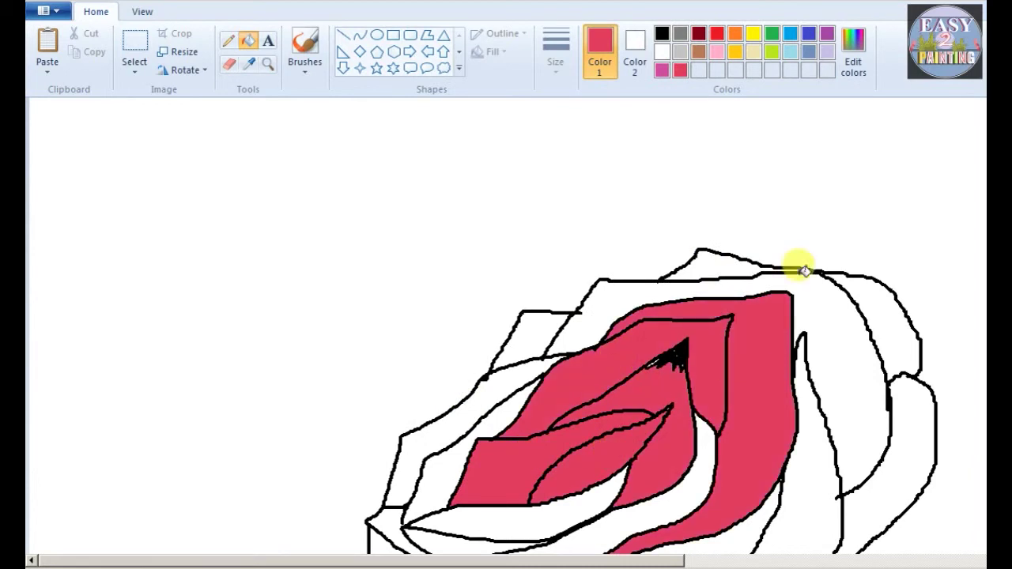
Fill the remaining white petals in the upper half and on both sides of the rose with rose red.
click(684, 484)
click(574, 503)
click(485, 431)
click(498, 397)
click(535, 340)
click(599, 322)
click(724, 263)
click(884, 299)
click(817, 442)
Fill the lower petals with rose red, undoing the fill on the unclosed far-left petal.
scroll(817, 443, down, 5)
click(657, 344)
click(490, 376)
click(475, 335)
click(396, 317)
click(395, 336)
click(419, 375)
key(ctrl+z)
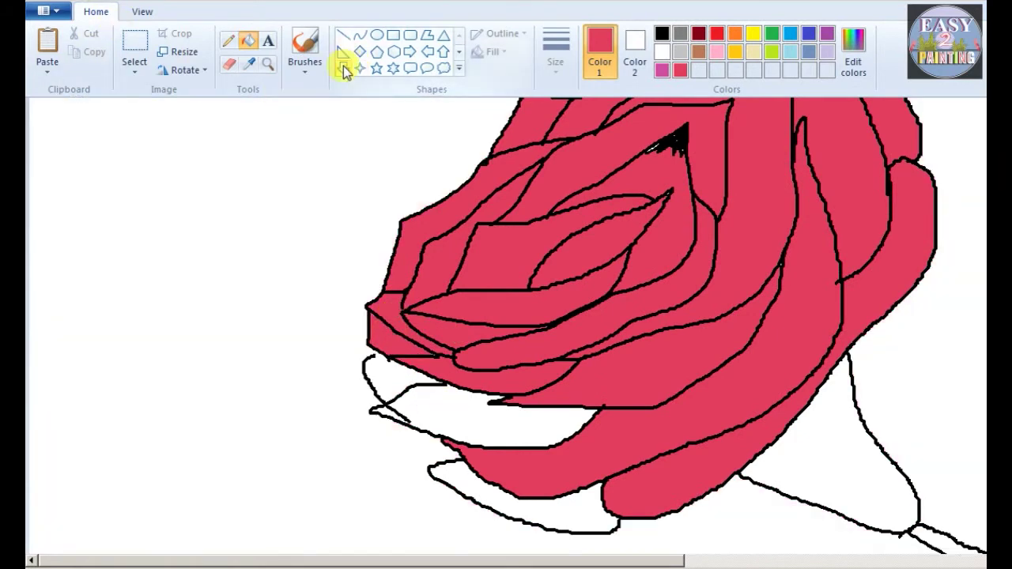
click(474, 427)
click(562, 517)
Close the outline gap of the far-left petal with a rose red pencil stroke and fill that petal with rose red.
scroll(743, 400, up, 1)
scroll(649, 326, down, 1)
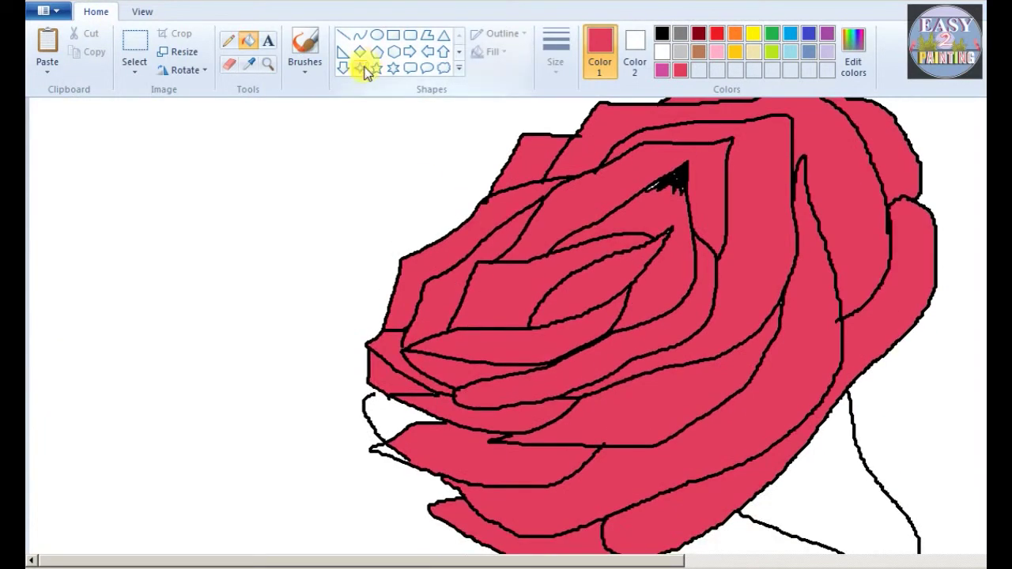
click(229, 40)
click(392, 352)
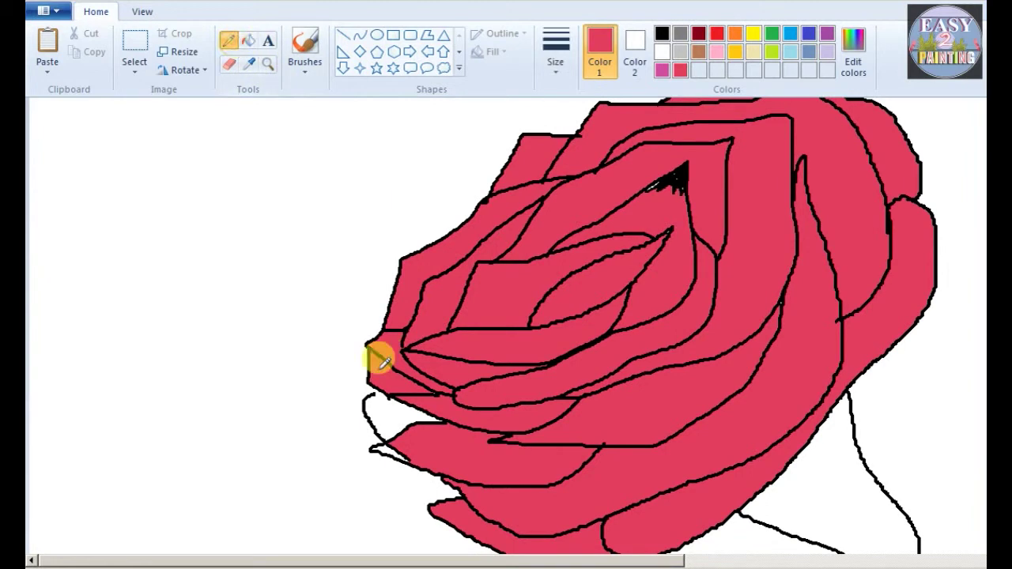
click(248, 40)
click(384, 418)
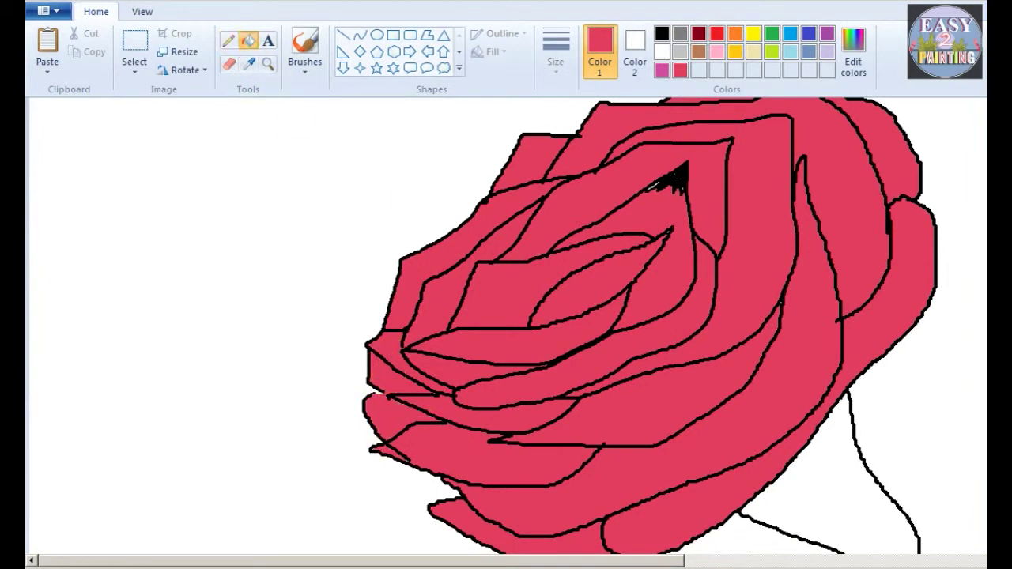
Scribble black pencil shading into the folds of the lower-left petals.
key(ctrl+Page_Down)
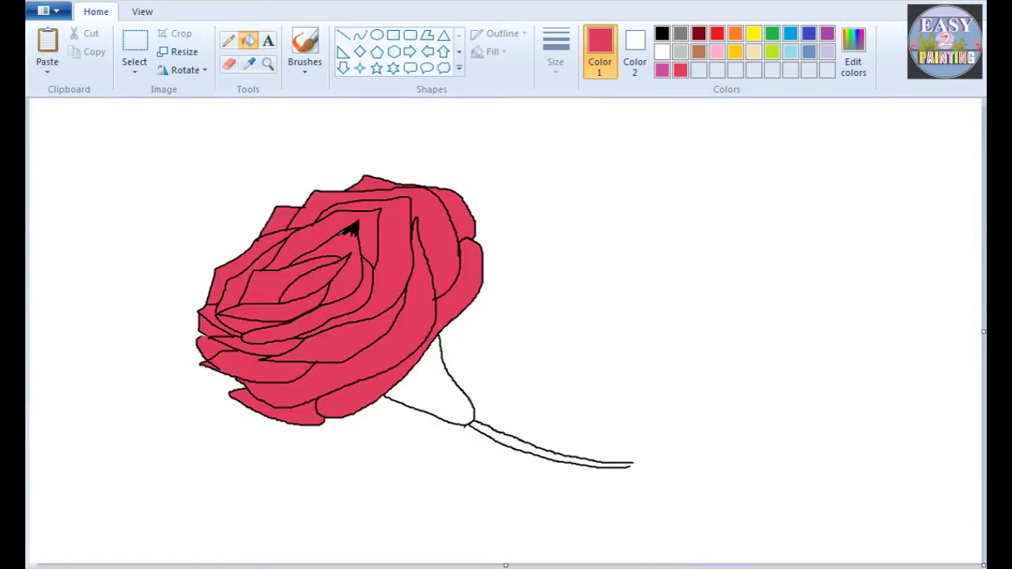
scroll(963, 327, up, 1)
click(662, 33)
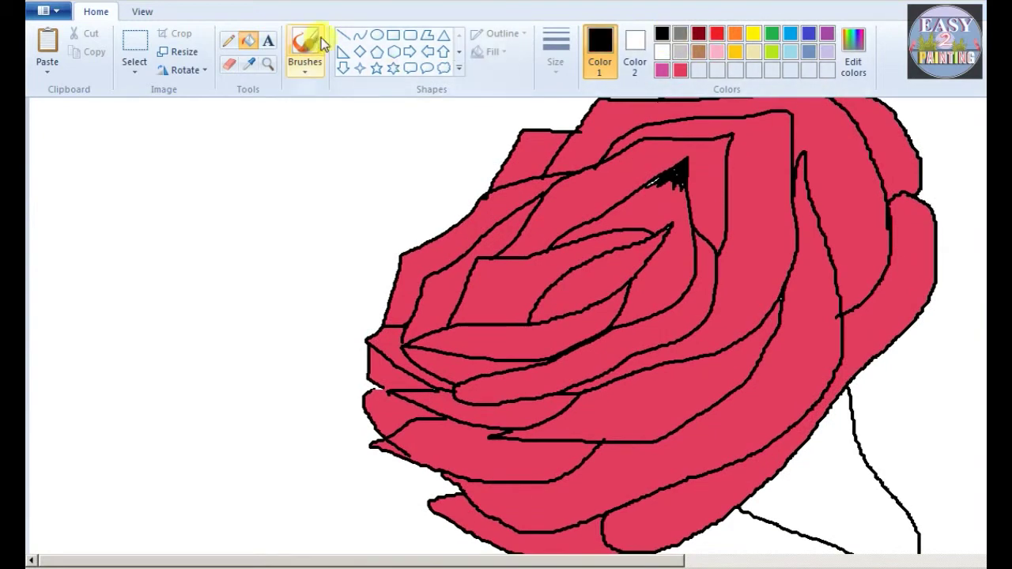
click(228, 41)
click(556, 70)
click(646, 201)
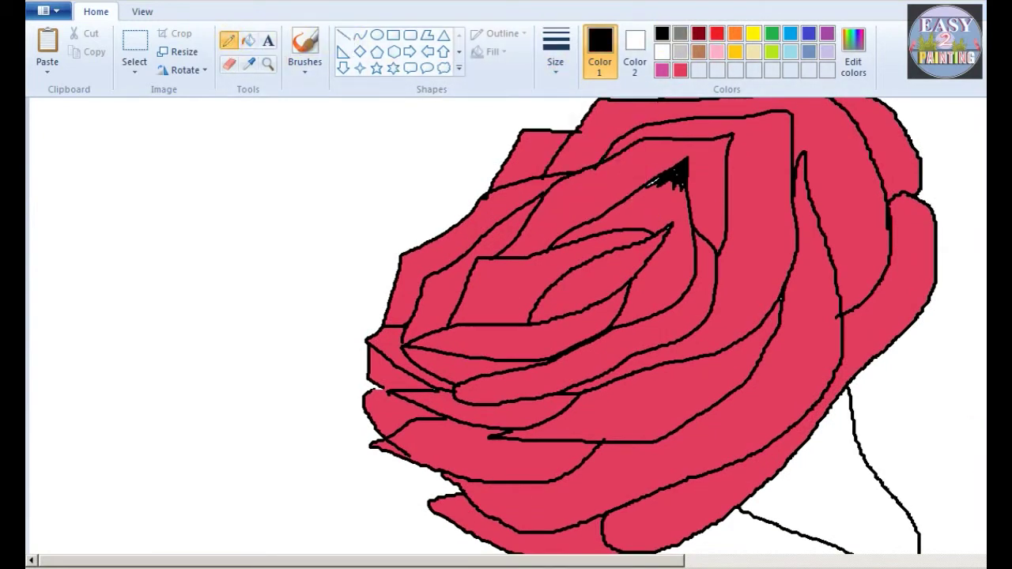
key(ctrl+Page_Up)
scroll(578, 508, down, 3)
mouse_move(335, 561)
mouse_down()
mouse_move(517, 561)
mouse_move(494, 561)
mouse_up()
mouse_move(342, 383)
mouse_down()
mouse_move(401, 376)
mouse_move(398, 346)
mouse_move(361, 375)
mouse_move(451, 385)
mouse_move(431, 339)
mouse_move(431, 364)
mouse_move(369, 388)
mouse_move(330, 377)
mouse_move(540, 326)
mouse_up()
mouse_move(212, 385)
mouse_down()
mouse_move(249, 384)
mouse_move(291, 405)
mouse_up()
mouse_move(452, 463)
mouse_down()
mouse_move(580, 442)
mouse_move(583, 409)
mouse_move(522, 475)
mouse_move(588, 465)
mouse_up()
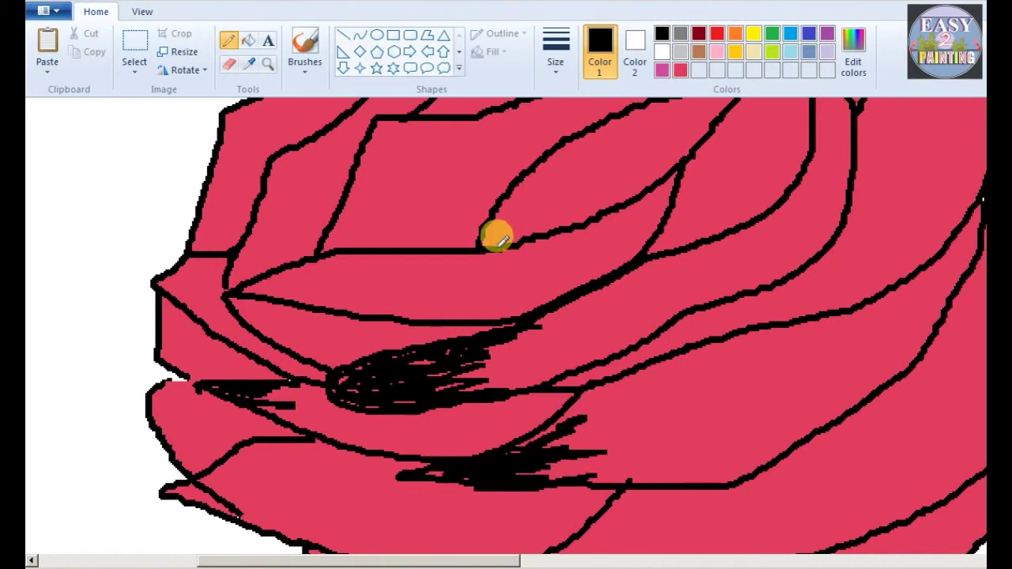
Add black pencil shading at the base of the centre petals and at the pointed left petal tips.
mouse_move(495, 223)
mouse_down()
mouse_move(542, 229)
mouse_move(567, 196)
mouse_move(533, 170)
mouse_move(558, 163)
mouse_up()
mouse_move(636, 257)
mouse_down()
mouse_move(680, 203)
mouse_move(683, 222)
mouse_move(715, 238)
mouse_up()
mouse_move(226, 287)
mouse_down()
mouse_move(251, 285)
mouse_move(268, 313)
mouse_move(253, 286)
mouse_move(286, 272)
mouse_move(232, 277)
mouse_move(238, 271)
mouse_move(214, 286)
mouse_move(274, 260)
mouse_move(245, 252)
mouse_up()
mouse_move(207, 451)
mouse_down()
mouse_move(181, 469)
mouse_move(244, 506)
mouse_move(257, 448)
mouse_move(237, 457)
mouse_up()
Shade the bottom petals' pointed left tips in black and thicken the outlines of the lowest petals.
scroll(387, 320, down, 5)
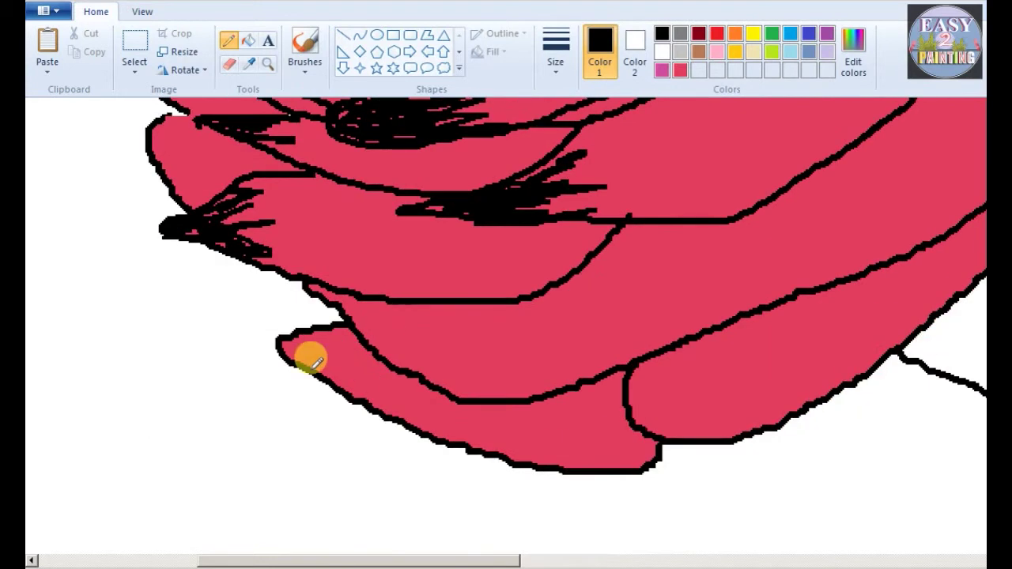
mouse_move(302, 328)
mouse_down()
mouse_move(335, 361)
mouse_move(314, 290)
mouse_move(421, 317)
mouse_up()
mouse_move(626, 379)
mouse_down()
mouse_move(677, 340)
mouse_move(664, 352)
mouse_move(980, 207)
mouse_up()
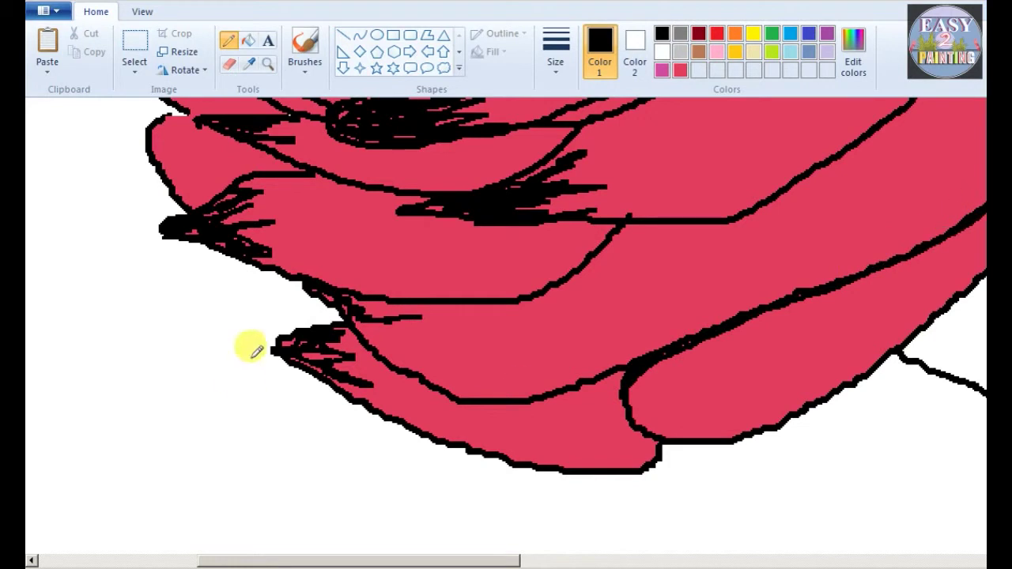
mouse_move(285, 338)
mouse_down()
mouse_move(450, 422)
mouse_move(648, 451)
mouse_move(931, 362)
mouse_up()
Thicken the top petal's outline and add black pencil shading to the centre petal's tip, the narrow right petal and the upper-left petals.
drag(485, 561, 638, 561)
scroll(505, 324, up, 5)
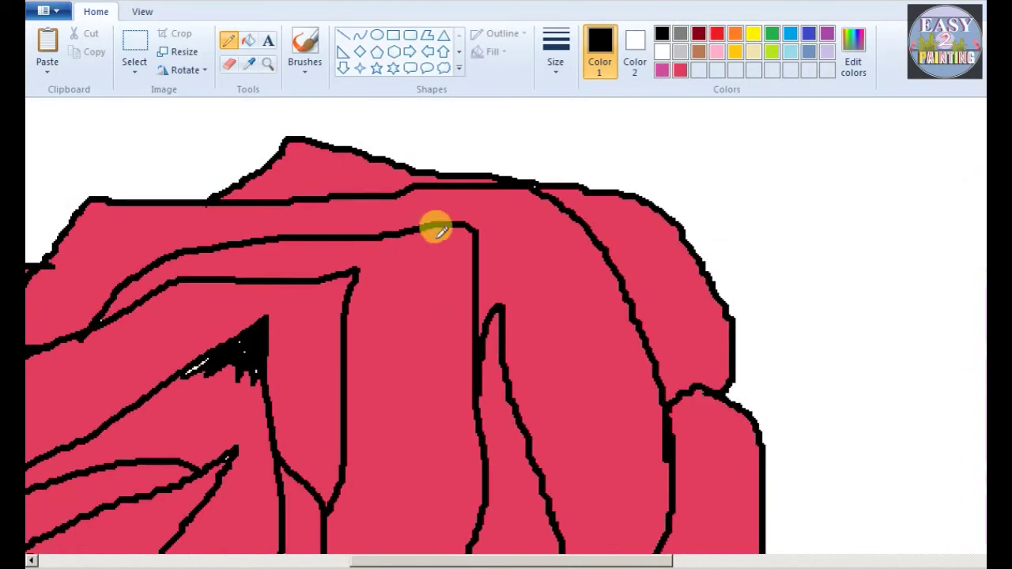
mouse_move(258, 151)
mouse_down()
mouse_move(395, 149)
mouse_move(506, 180)
mouse_up()
mouse_move(222, 461)
mouse_down()
mouse_move(177, 485)
mouse_move(119, 462)
mouse_move(91, 490)
mouse_up()
key(ctrl+Page_Down)
drag(930, 561, 732, 562)
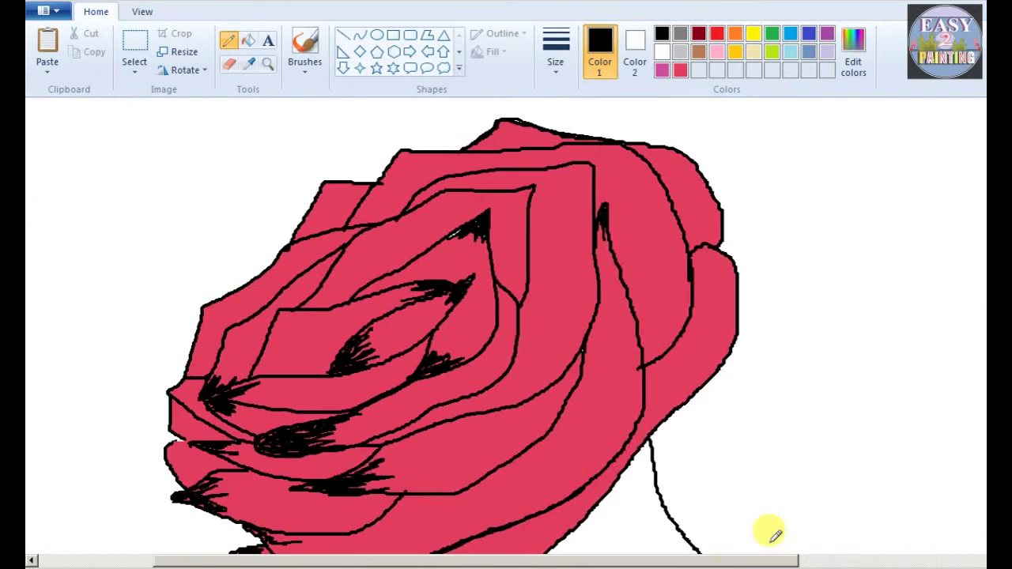
scroll(732, 562, down, 2)
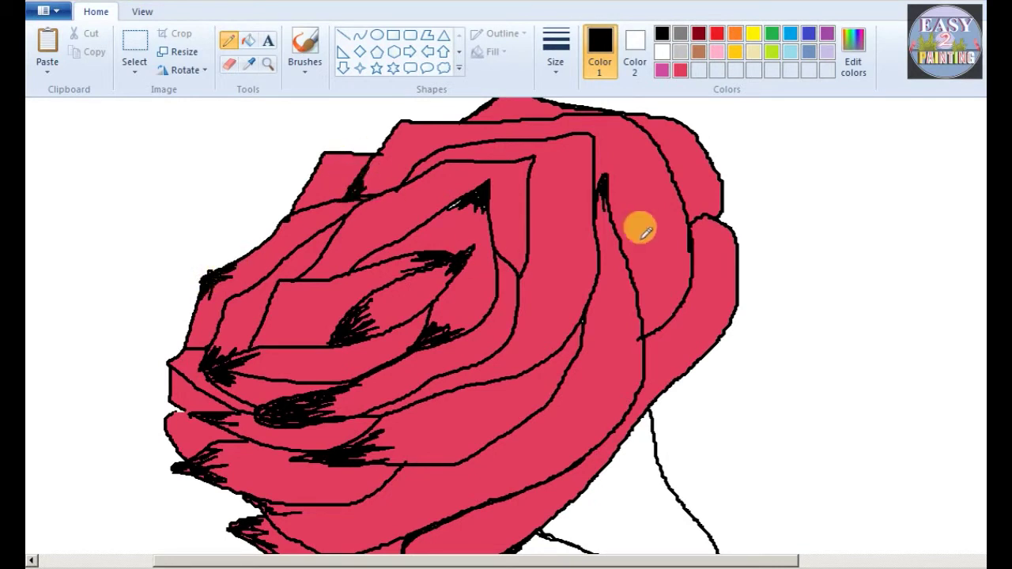
Spray black airbrush shading along the upper inner petals and down the large petals right of the centre.
click(305, 70)
click(380, 96)
mouse_move(514, 254)
mouse_down()
mouse_move(532, 152)
mouse_move(518, 261)
mouse_up()
click(556, 61)
click(577, 136)
mouse_move(528, 160)
mouse_down()
mouse_move(464, 150)
mouse_move(373, 176)
mouse_move(309, 273)
mouse_up()
mouse_move(604, 220)
mouse_down()
mouse_move(587, 333)
mouse_move(610, 224)
mouse_move(601, 417)
mouse_move(628, 339)
mouse_move(628, 349)
mouse_move(562, 445)
mouse_move(634, 356)
mouse_move(622, 261)
mouse_move(535, 468)
mouse_up()
Spray black airbrush shading over the bottom petals and the outer petals on the rose's right side.
scroll(581, 363, down, 3)
mouse_move(576, 327)
mouse_down()
mouse_move(535, 332)
mouse_move(407, 429)
mouse_up()
mouse_move(476, 437)
mouse_down()
mouse_move(432, 435)
mouse_move(434, 462)
mouse_move(477, 459)
mouse_move(428, 435)
mouse_move(500, 441)
mouse_move(548, 400)
mouse_move(428, 435)
mouse_move(411, 470)
mouse_move(378, 479)
mouse_move(413, 461)
mouse_move(398, 454)
mouse_move(380, 471)
mouse_up()
scroll(606, 228, up, 3)
mouse_move(605, 228)
mouse_down()
mouse_move(574, 151)
mouse_move(432, 135)
mouse_move(581, 166)
mouse_move(576, 287)
mouse_move(474, 363)
mouse_up()
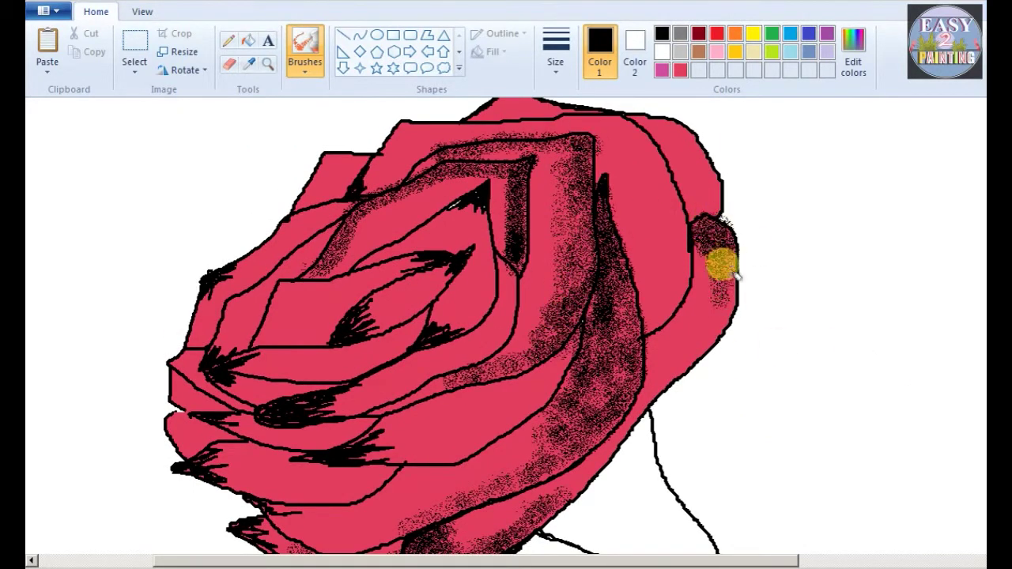
mouse_move(651, 383)
mouse_down()
mouse_move(700, 343)
mouse_move(728, 277)
mouse_move(708, 234)
mouse_move(721, 220)
mouse_move(736, 283)
mouse_move(653, 367)
mouse_move(718, 290)
mouse_move(695, 232)
mouse_move(632, 202)
mouse_move(671, 367)
mouse_move(681, 318)
mouse_move(666, 342)
mouse_move(688, 308)
mouse_move(618, 207)
mouse_up()
Mix a dark red custom colour from the rose red and set it as the drawing colour.
scroll(791, 273, up, 2)
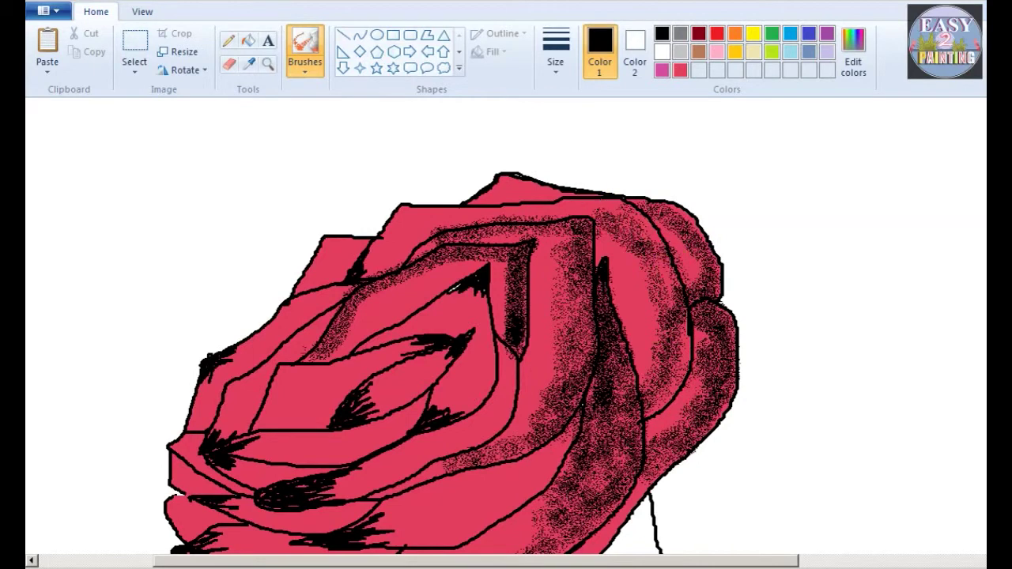
key(ctrl+Page_Down)
key(ctrl+Page_Up)
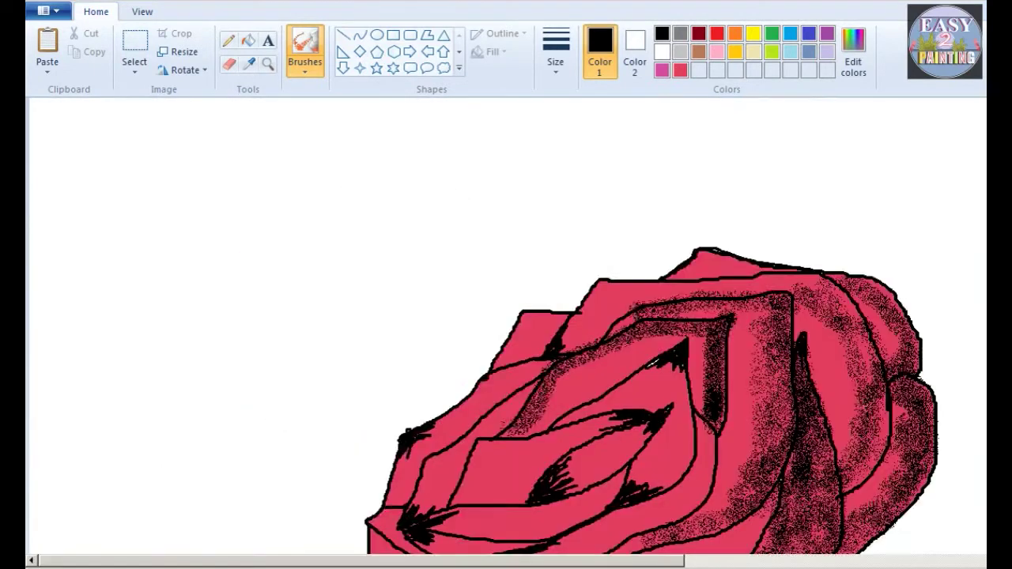
scroll(506, 324, down, 3)
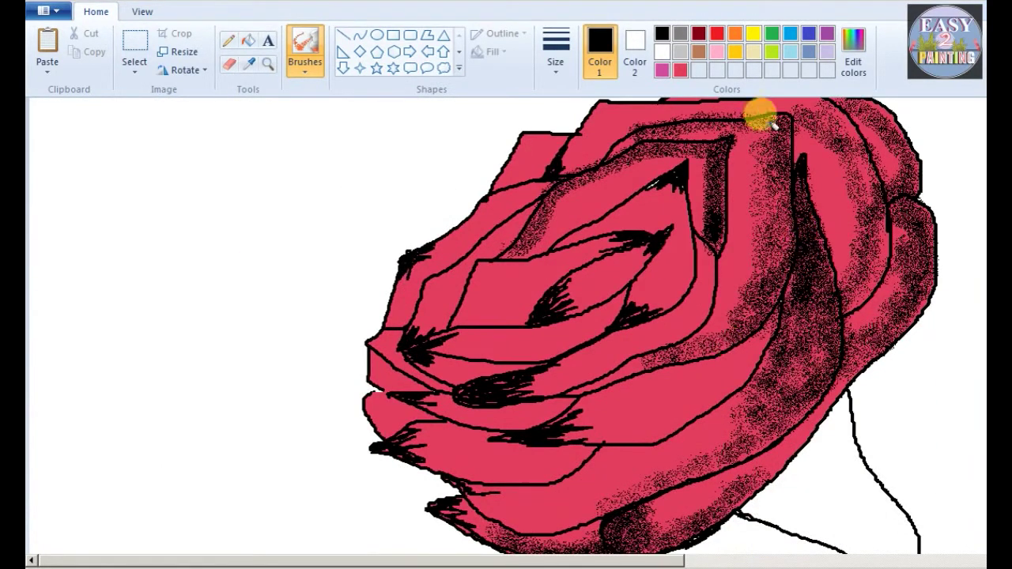
click(853, 52)
key(Escape)
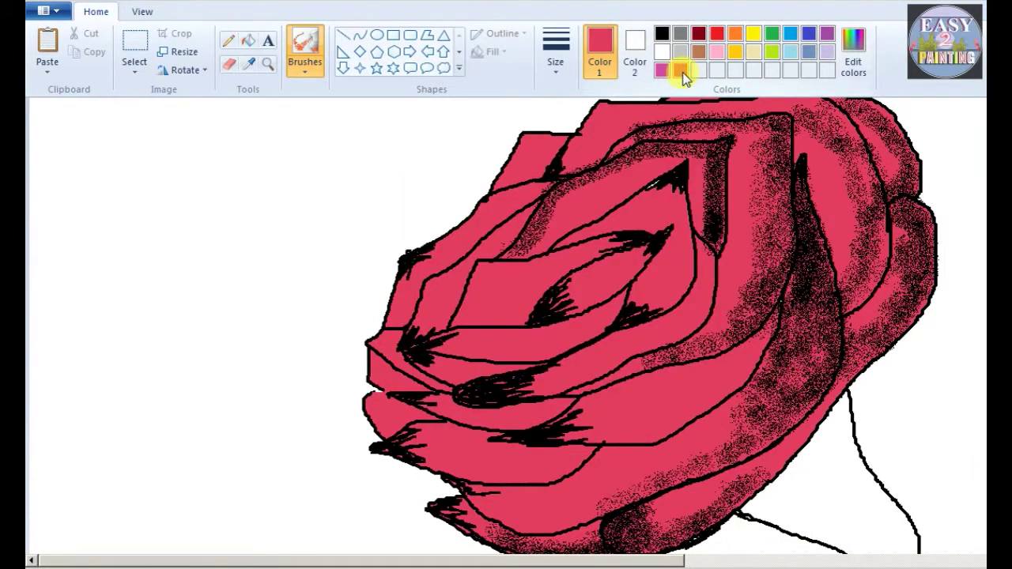
click(853, 53)
drag(765, 243, 770, 291)
click(440, 405)
Spray dark red airbrush shading over the large right petal, the lower-left petals and the inner petals around the rose's centre.
mouse_move(815, 322)
mouse_down()
mouse_move(796, 185)
mouse_move(814, 285)
mouse_move(786, 267)
mouse_move(788, 139)
mouse_move(833, 307)
mouse_move(803, 325)
mouse_up()
mouse_move(549, 390)
mouse_down()
mouse_move(493, 377)
mouse_move(483, 390)
mouse_move(419, 385)
mouse_move(393, 406)
mouse_move(476, 448)
mouse_move(640, 416)
mouse_up()
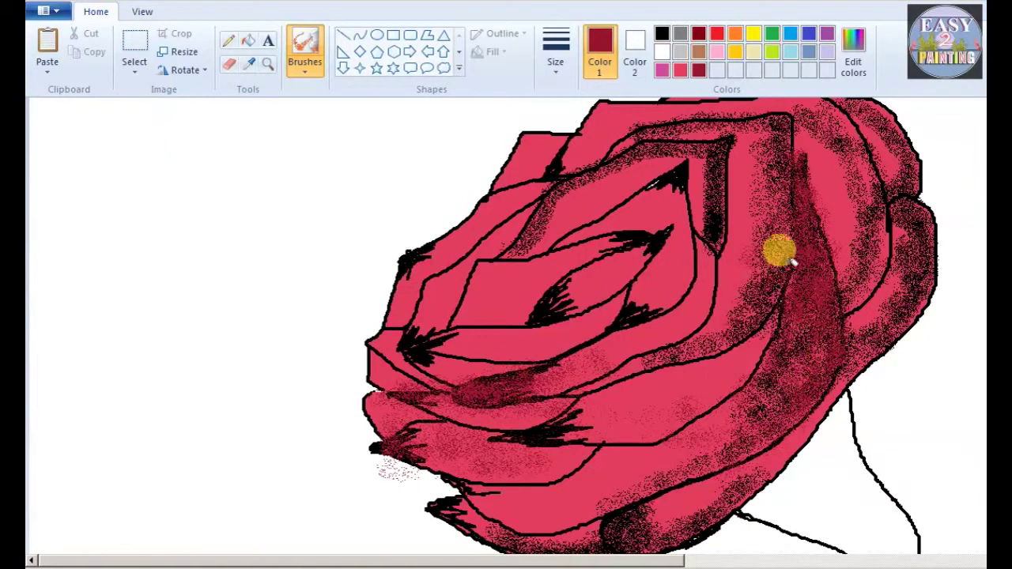
mouse_move(559, 274)
mouse_down()
mouse_move(573, 238)
mouse_move(512, 308)
mouse_move(627, 232)
mouse_move(590, 289)
mouse_move(639, 253)
mouse_move(540, 320)
mouse_move(642, 255)
mouse_up()
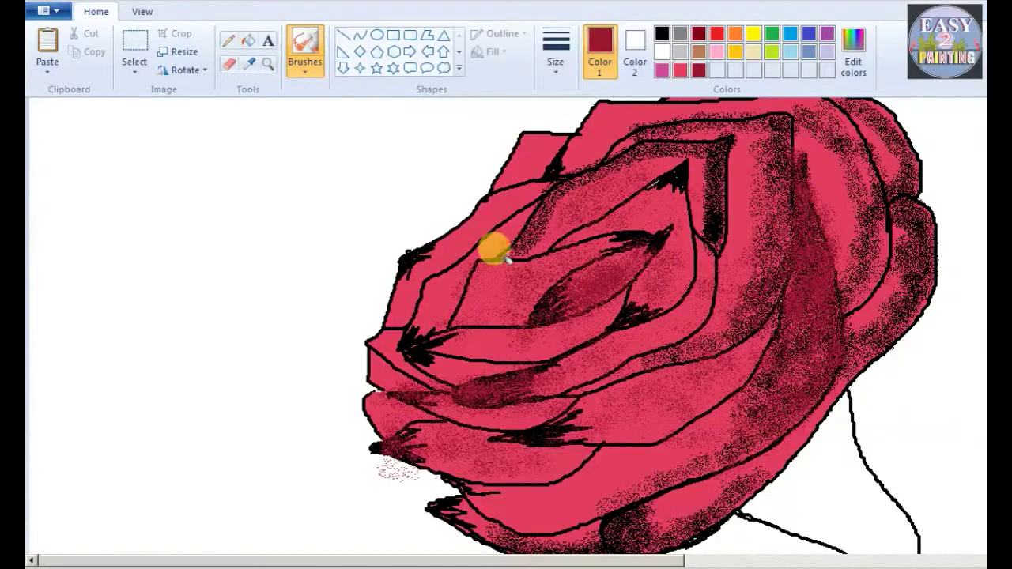
mouse_move(679, 315)
mouse_down()
mouse_move(752, 372)
mouse_move(774, 316)
mouse_move(788, 185)
mouse_move(749, 340)
mouse_up()
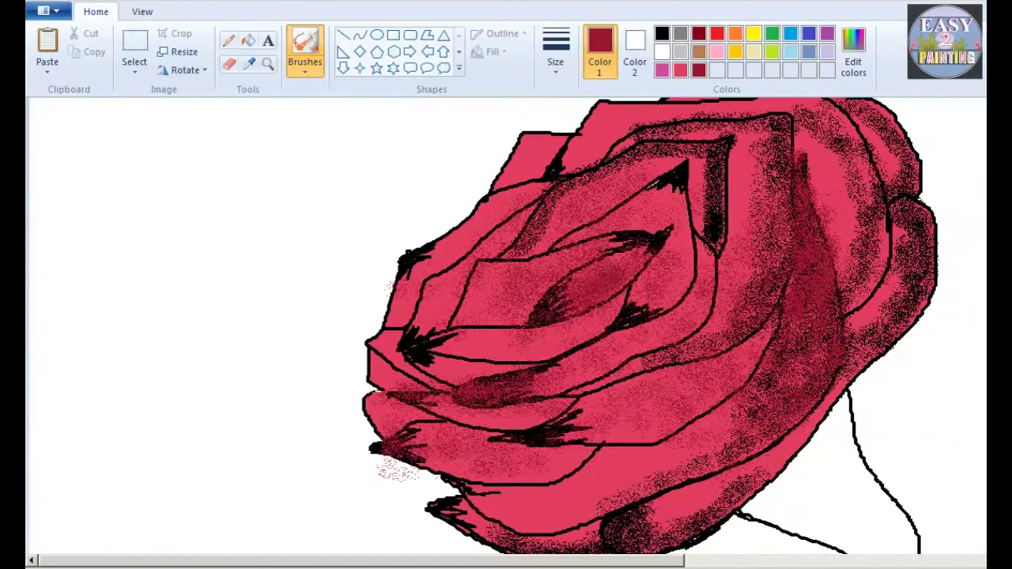
Thicken the lower-left petals' outlines and the petal line running from the left dark tip in black.
click(662, 33)
click(228, 41)
click(556, 55)
click(574, 167)
drag(380, 445, 440, 463)
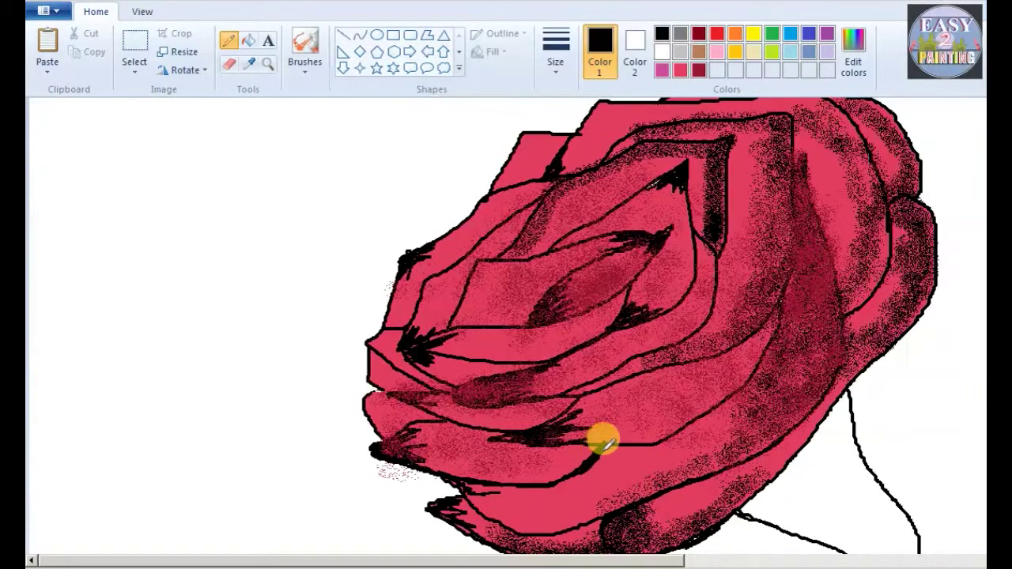
click(305, 56)
click(305, 95)
drag(437, 346, 553, 356)
Paint soft black shading with the watercolour brush at the dark tips of the left and lower-left petals.
click(318, 67)
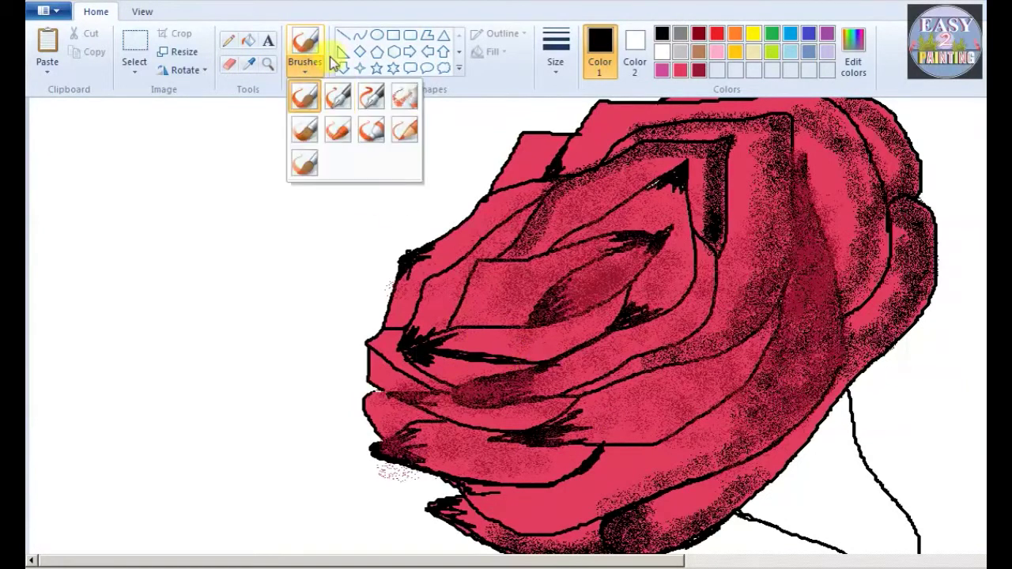
click(305, 162)
drag(445, 315, 428, 322)
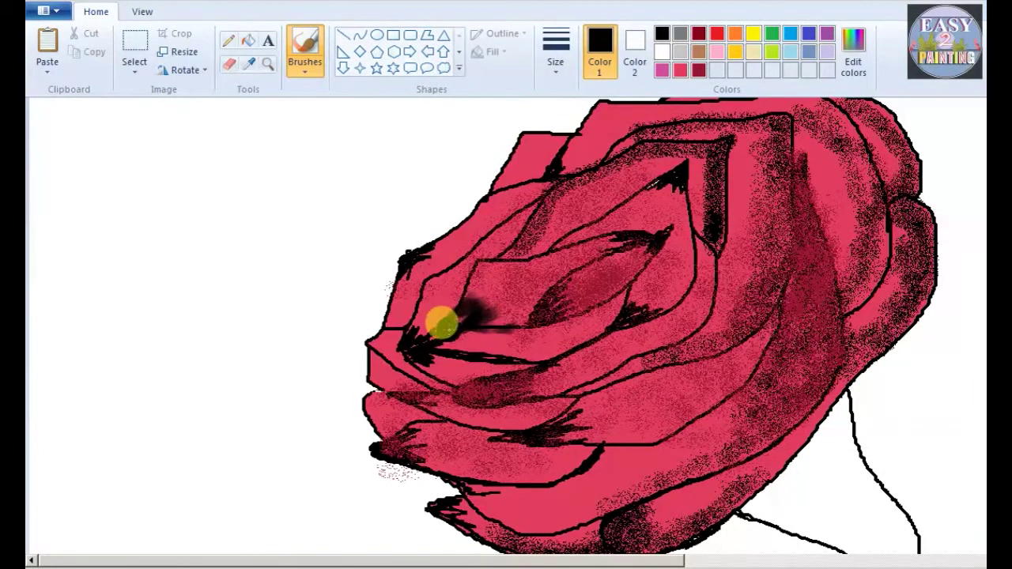
mouse_move(402, 408)
mouse_down()
mouse_move(399, 449)
mouse_move(422, 445)
mouse_move(386, 440)
mouse_move(401, 422)
mouse_move(410, 451)
mouse_move(442, 463)
mouse_move(388, 432)
mouse_up()
mouse_move(589, 439)
mouse_down()
mouse_move(546, 427)
mouse_move(593, 388)
mouse_move(614, 429)
mouse_move(628, 434)
mouse_up()
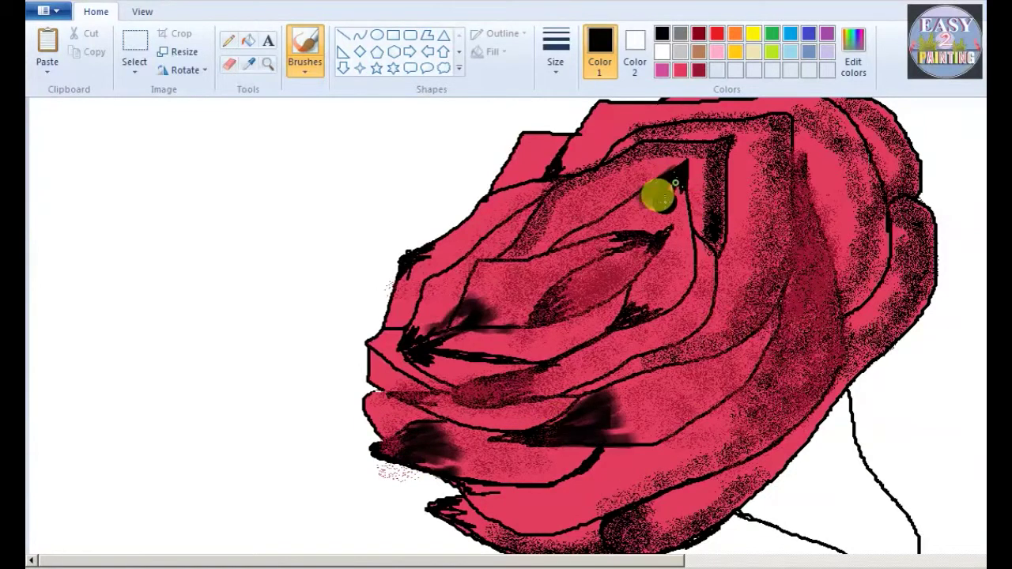
Paint watercolour-brush black shading at the inner petal's upper tip and along the large petals right of the centre.
drag(683, 181, 666, 199)
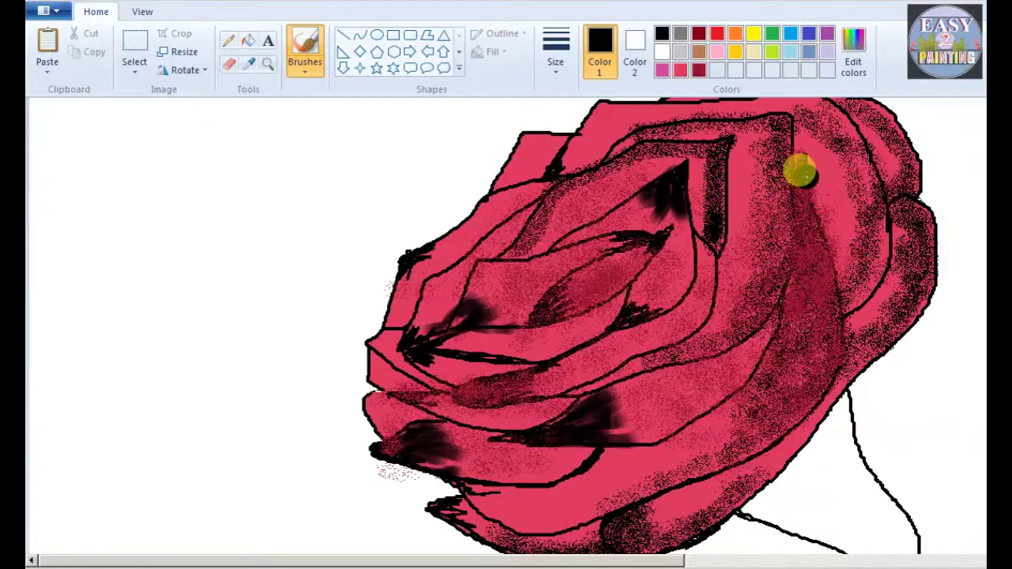
mouse_move(802, 169)
mouse_down()
mouse_move(797, 229)
mouse_move(811, 232)
mouse_move(816, 269)
mouse_up()
mouse_move(763, 342)
mouse_down()
mouse_move(718, 357)
mouse_move(741, 339)
mouse_move(736, 366)
mouse_move(741, 358)
mouse_up()
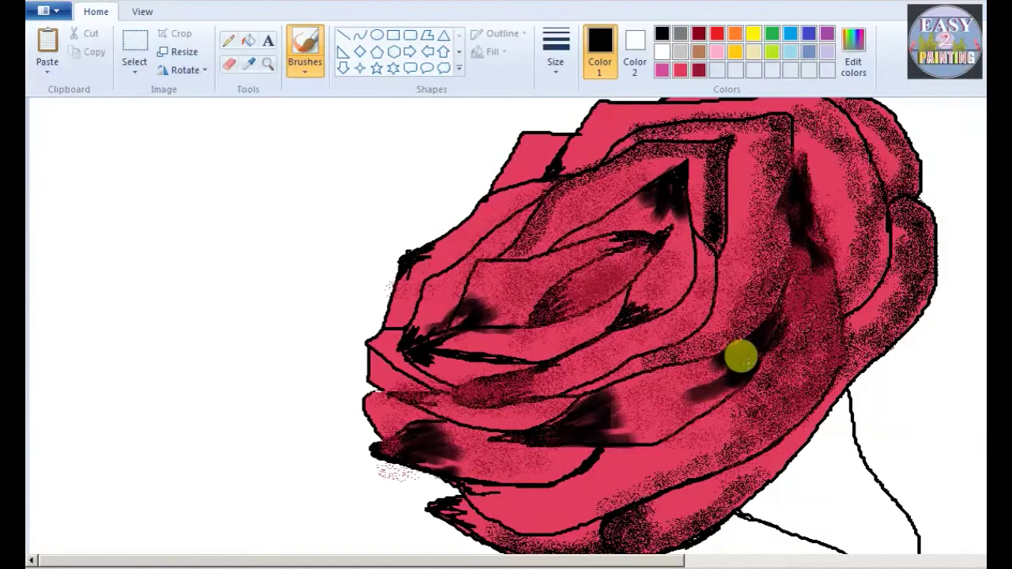
Shade the left end of the bottom petal in black with the watercolour brush, undoing and repainting the strokes extending to its right.
scroll(980, 421, down, 2)
drag(632, 559, 696, 559)
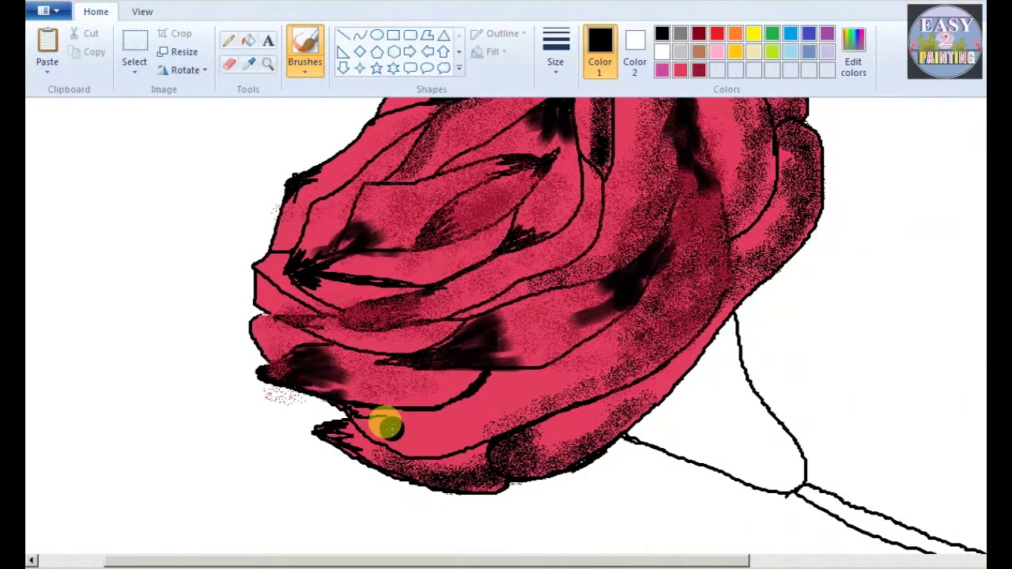
mouse_move(413, 431)
mouse_down()
mouse_move(422, 414)
mouse_move(366, 420)
mouse_move(512, 403)
mouse_up()
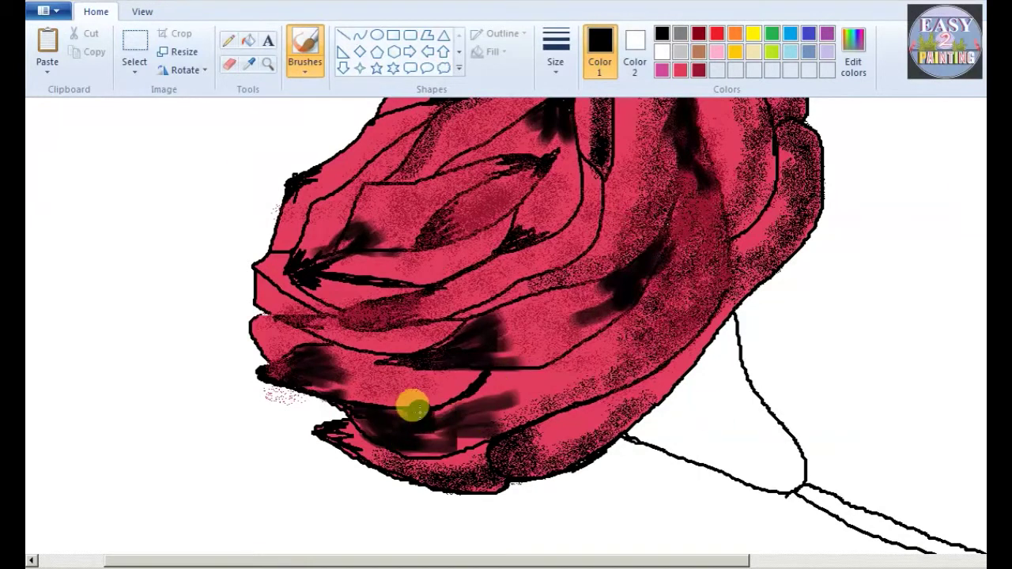
key(ctrl+z)
key(ctrl+z)
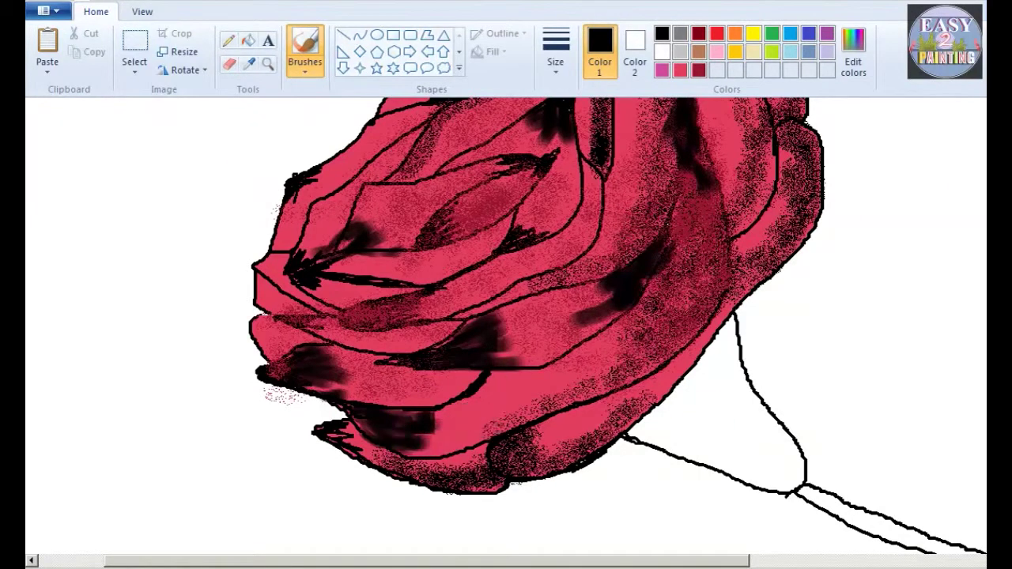
drag(375, 414, 391, 422)
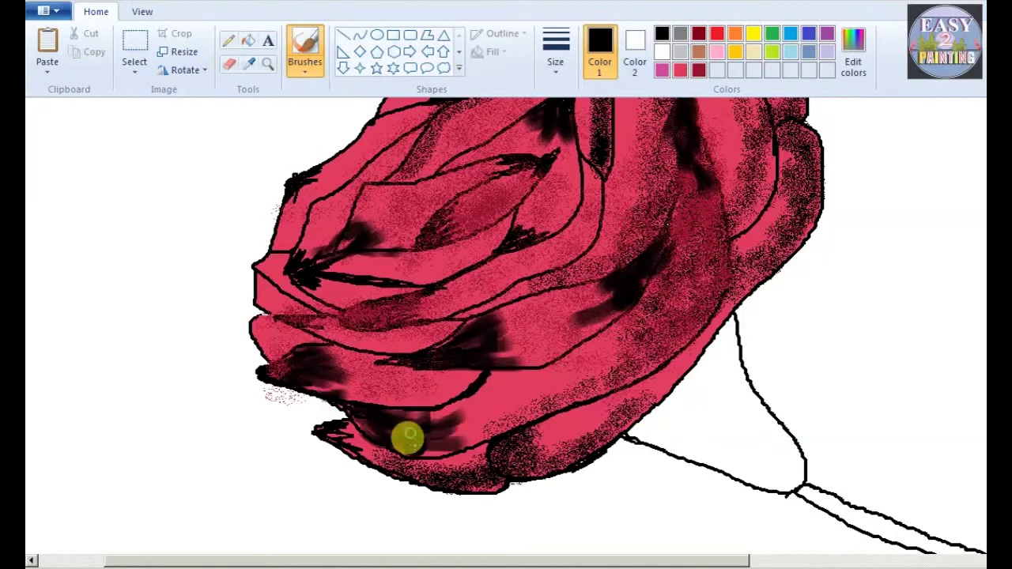
Brush black shading along the upper inner petal and onto the corners of the upper-left outer petals.
scroll(416, 242, up, 3)
mouse_move(416, 242)
mouse_down()
mouse_move(427, 212)
mouse_move(515, 163)
mouse_move(587, 171)
mouse_up()
click(401, 188)
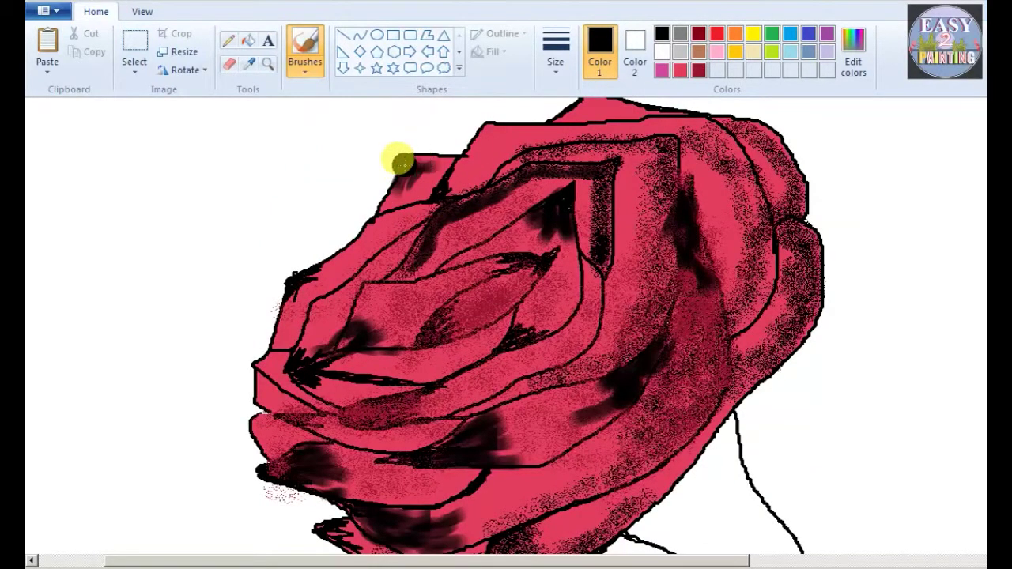
mouse_move(407, 155)
mouse_down()
mouse_move(465, 152)
mouse_move(506, 125)
mouse_move(538, 128)
mouse_move(492, 126)
mouse_move(475, 148)
mouse_up()
drag(334, 267, 339, 255)
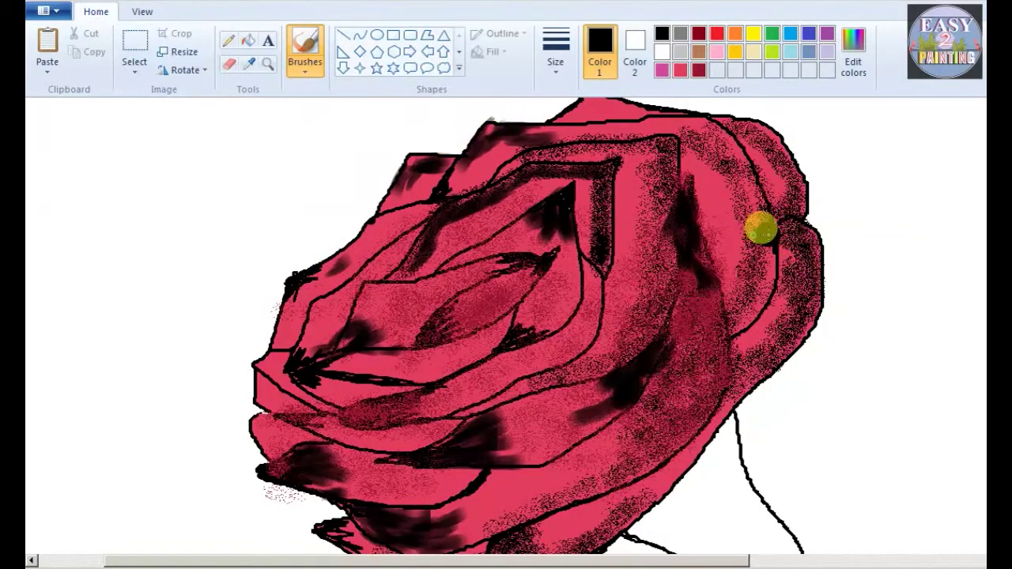
Brush black shading along the edges of the rose's outer right petals and over the bottom right petal.
mouse_move(810, 236)
mouse_down()
mouse_move(820, 294)
mouse_move(782, 323)
mouse_up()
mouse_move(766, 143)
mouse_down()
mouse_move(794, 175)
mouse_move(797, 199)
mouse_move(763, 128)
mouse_move(740, 117)
mouse_move(764, 122)
mouse_move(723, 118)
mouse_move(795, 172)
mouse_move(797, 146)
mouse_move(791, 178)
mouse_up()
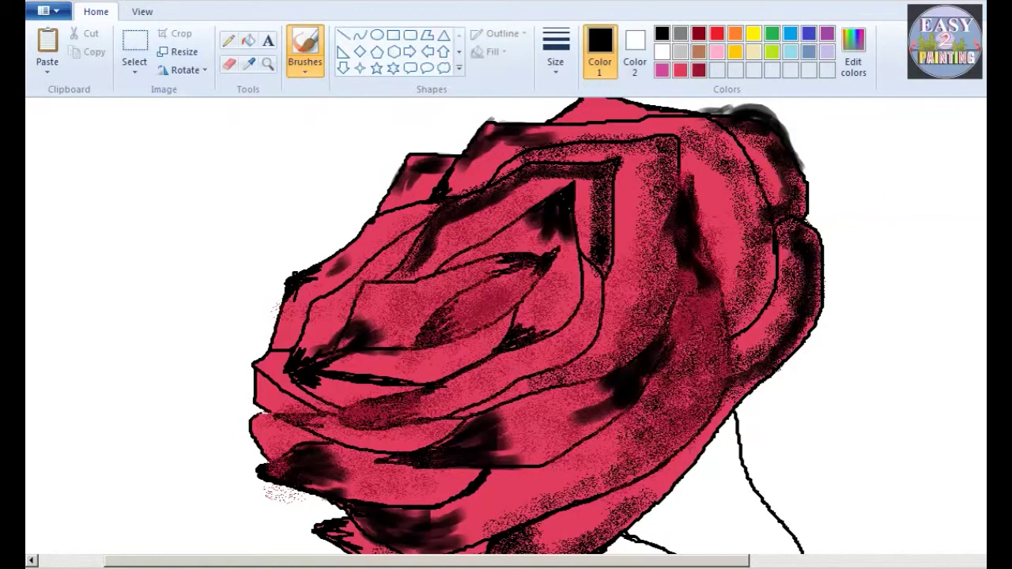
scroll(506, 326, up, 3)
scroll(505, 326, down, 5)
mouse_move(498, 463)
mouse_down()
mouse_move(555, 460)
mouse_move(537, 427)
mouse_move(588, 430)
mouse_move(623, 411)
mouse_up()
Brush black shading down the large dark petal, over the centre petals, the lower-left petal and the upper petal's corner.
scroll(864, 363, up, 1)
mouse_move(696, 207)
mouse_down()
mouse_move(715, 192)
mouse_move(695, 186)
mouse_move(723, 312)
mouse_move(721, 270)
mouse_move(706, 316)
mouse_move(706, 255)
mouse_move(710, 342)
mouse_up()
mouse_move(531, 278)
mouse_down()
mouse_move(419, 277)
mouse_move(538, 208)
mouse_move(568, 266)
mouse_move(508, 291)
mouse_move(518, 273)
mouse_move(524, 287)
mouse_move(627, 194)
mouse_up()
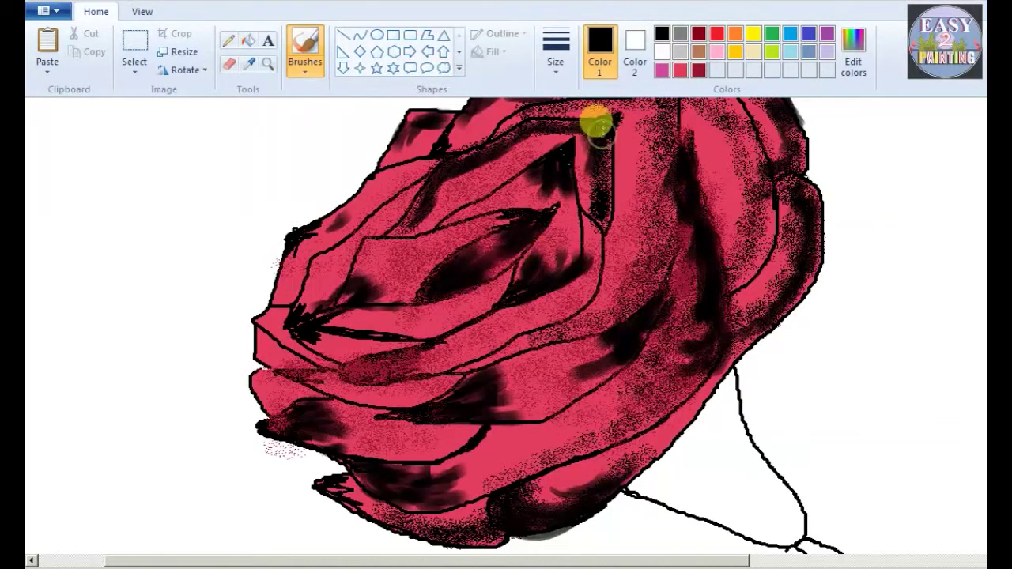
mouse_move(351, 366)
mouse_down()
mouse_move(343, 357)
mouse_move(378, 379)
mouse_move(433, 370)
mouse_up()
drag(993, 348, 993, 285)
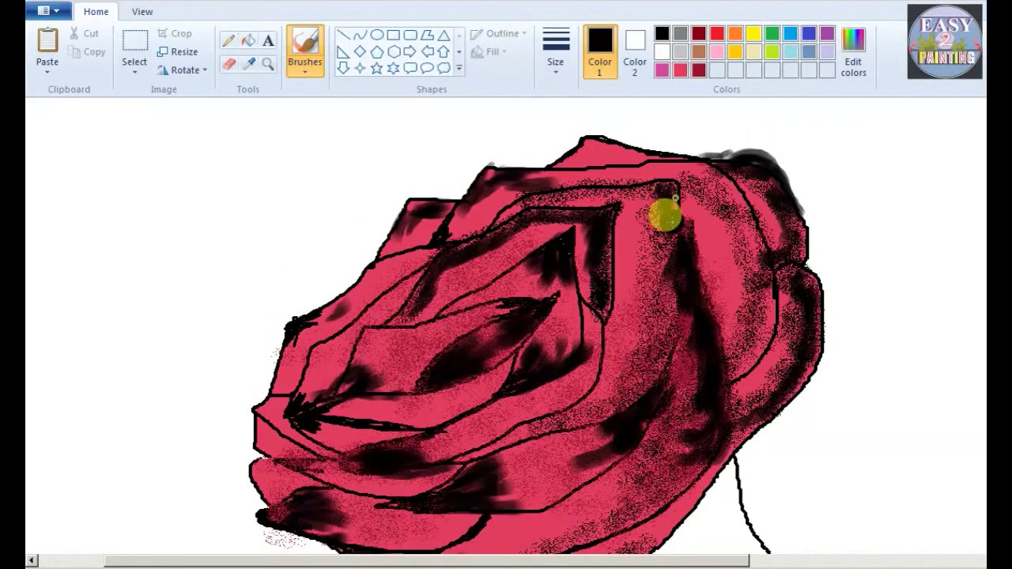
drag(657, 175, 681, 182)
Thicken the left petals' lower outlines and the long petal line towards the right with a black pencil.
click(305, 69)
click(229, 40)
click(556, 55)
click(594, 196)
key(ctrl+Page_Up)
scroll(963, 393, down, 3)
drag(426, 561, 498, 562)
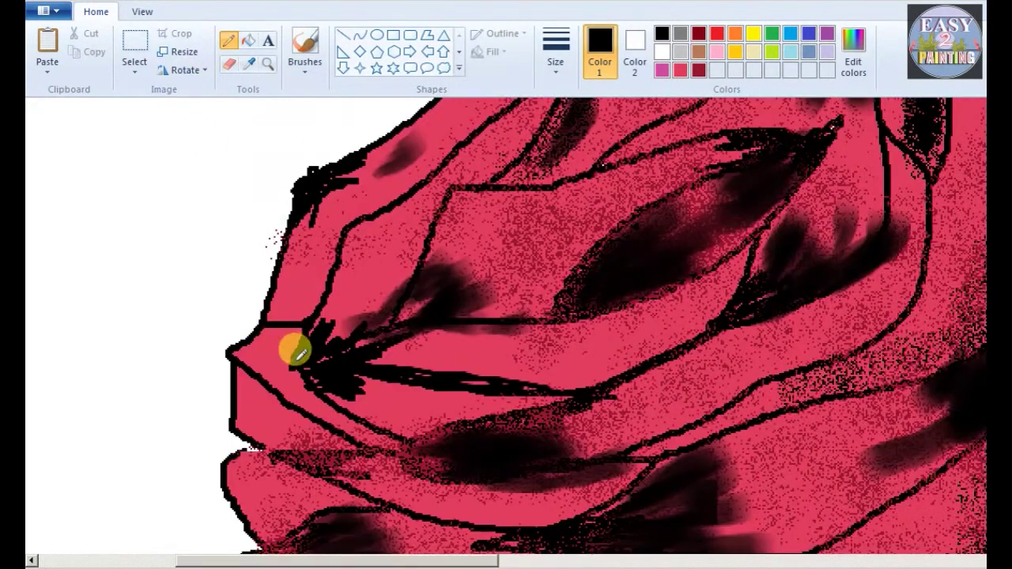
mouse_move(312, 370)
mouse_down()
mouse_move(422, 435)
mouse_move(610, 459)
mouse_move(661, 456)
mouse_move(915, 386)
mouse_move(706, 434)
mouse_move(885, 377)
mouse_move(844, 388)
mouse_up()
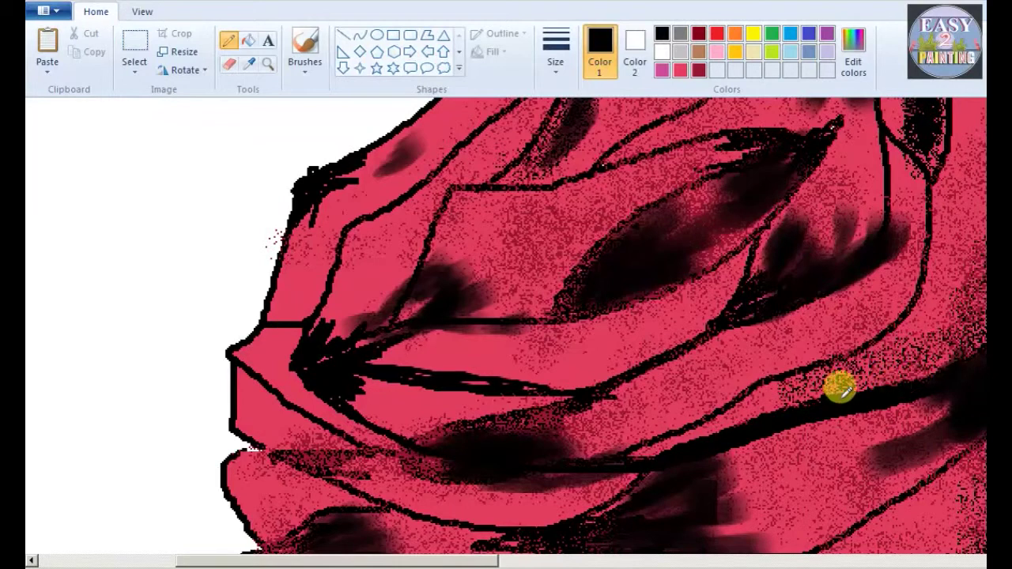
Pencil black hatching lines from the lower petals' shaded areas and thicken the petal outlines around them.
drag(448, 560, 531, 560)
scroll(865, 379, down, 3)
mouse_move(190, 427)
mouse_down()
mouse_move(355, 427)
mouse_move(150, 439)
mouse_move(163, 463)
mouse_move(332, 495)
mouse_move(395, 408)
mouse_move(262, 421)
mouse_move(102, 400)
mouse_move(175, 452)
mouse_move(365, 527)
mouse_up()
mouse_move(324, 429)
mouse_down()
mouse_move(378, 400)
mouse_move(369, 388)
mouse_move(416, 345)
mouse_move(491, 327)
mouse_move(481, 294)
mouse_move(389, 275)
mouse_move(399, 237)
mouse_move(446, 253)
mouse_move(419, 258)
mouse_move(561, 302)
mouse_up()
mouse_move(714, 177)
mouse_down()
mouse_move(644, 188)
mouse_move(616, 211)
mouse_move(638, 209)
mouse_move(637, 232)
mouse_move(704, 208)
mouse_move(746, 153)
mouse_move(685, 238)
mouse_move(555, 323)
mouse_move(515, 336)
mouse_move(620, 282)
mouse_move(721, 182)
mouse_up()
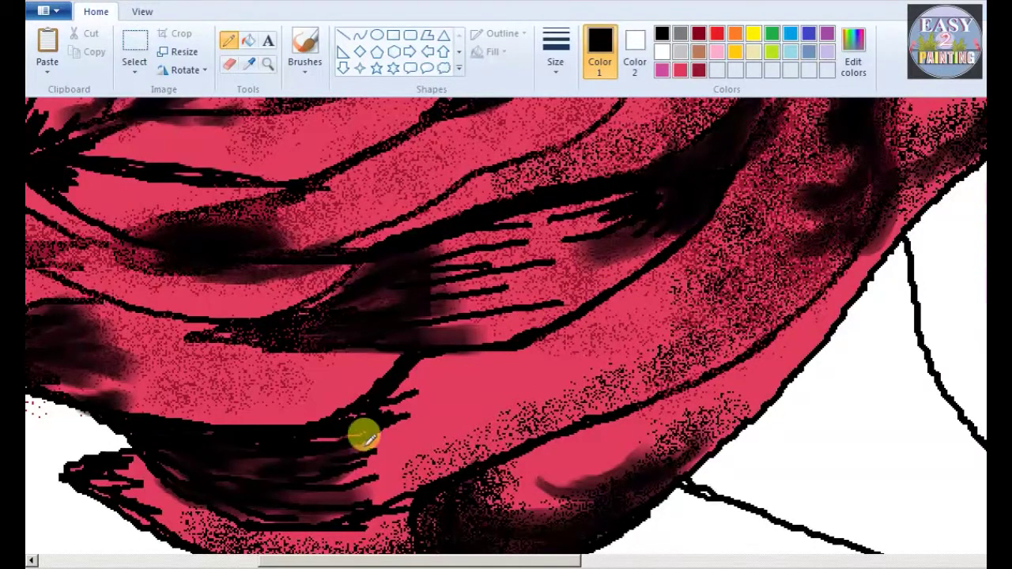
Fill the bottom petal's pointed left tip in black and thicken the outlines of the lowest petals.
scroll(247, 525, down, 5)
mouse_move(173, 251)
mouse_down()
mouse_move(129, 240)
mouse_move(312, 229)
mouse_move(265, 278)
mouse_move(90, 272)
mouse_up()
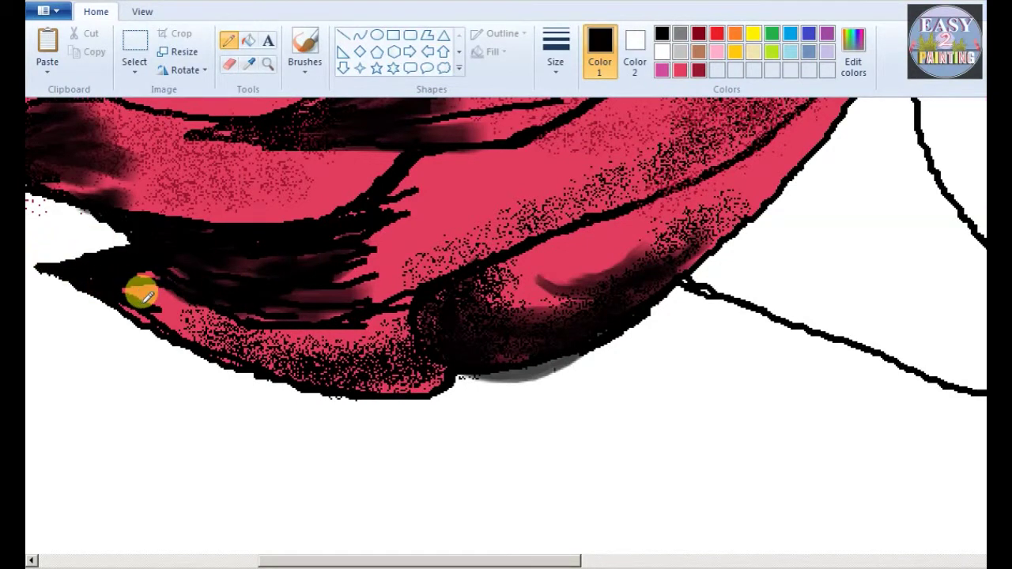
mouse_move(168, 320)
mouse_down()
mouse_move(278, 370)
mouse_move(400, 388)
mouse_move(448, 377)
mouse_move(467, 349)
mouse_move(456, 363)
mouse_move(583, 348)
mouse_move(626, 316)
mouse_move(530, 359)
mouse_move(595, 338)
mouse_move(657, 286)
mouse_move(609, 346)
mouse_up()
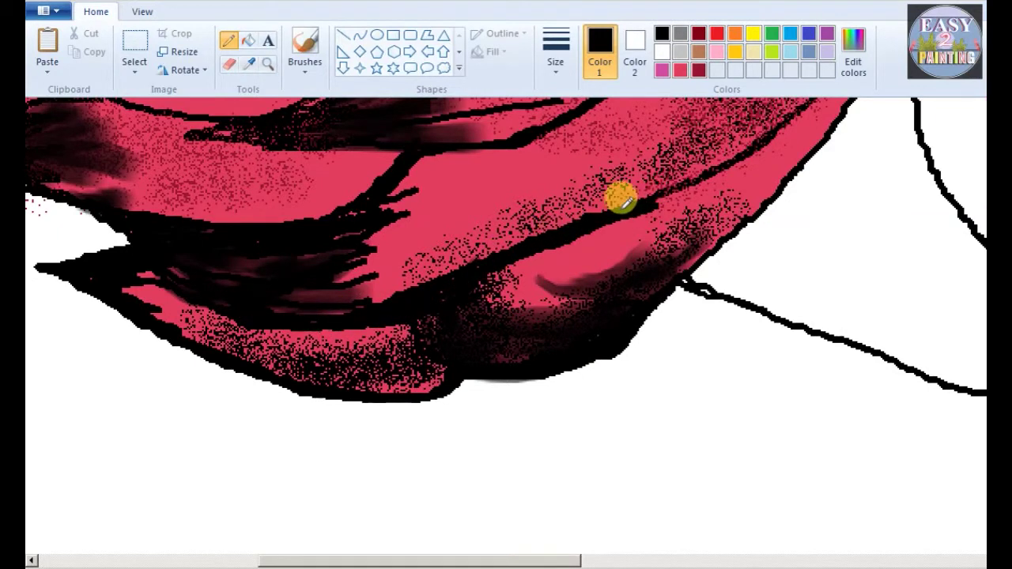
Thicken the long outline curving up the rose's lower right and the right edge of the large dark petal in black.
scroll(644, 190, up, 5)
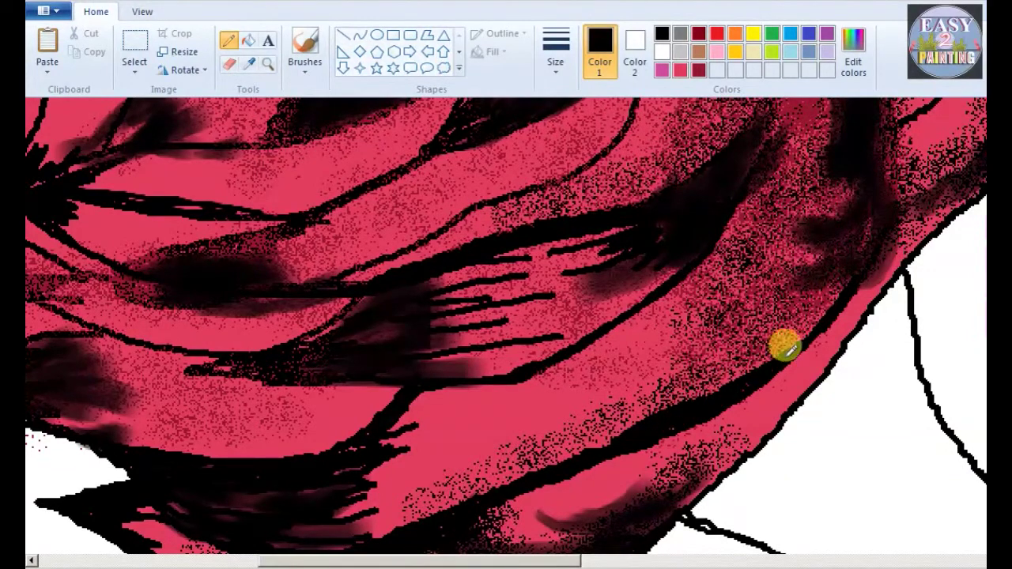
scroll(875, 219, up, 5)
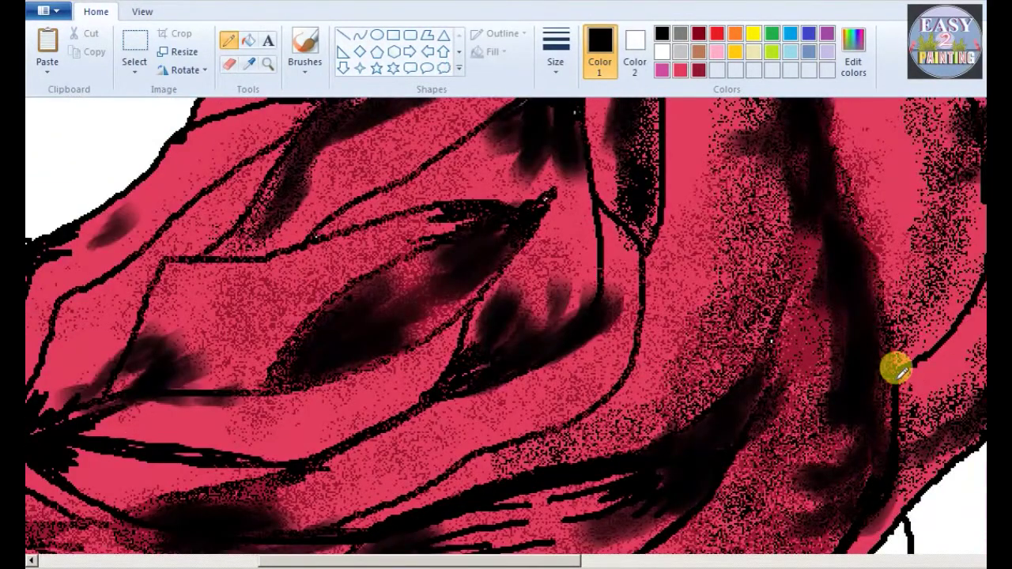
mouse_move(838, 192)
mouse_down()
mouse_move(886, 276)
mouse_move(893, 372)
mouse_up()
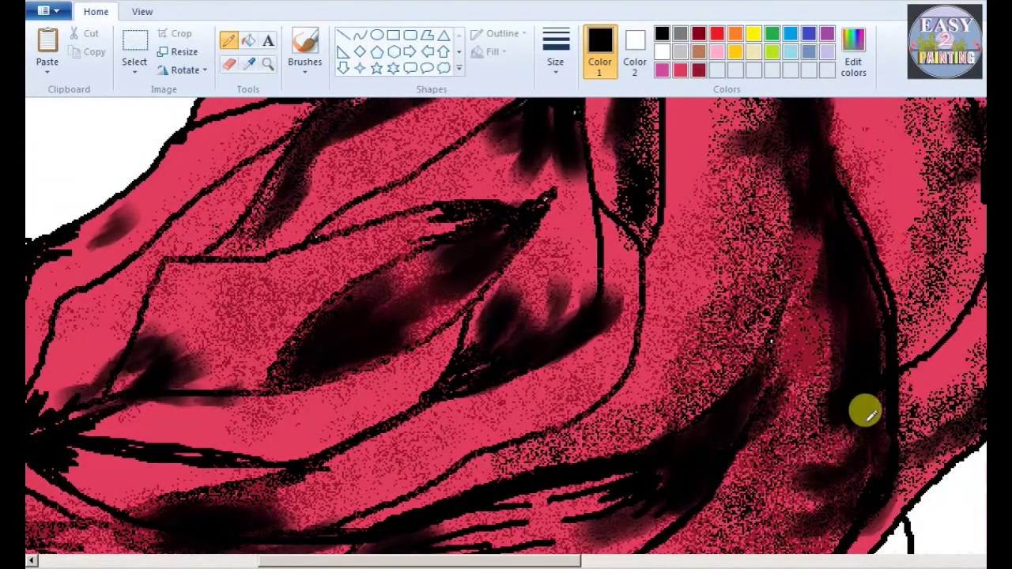
mouse_move(880, 265)
mouse_down()
mouse_move(857, 224)
mouse_move(899, 282)
mouse_move(884, 267)
mouse_up()
Thicken the outlines of the upper-left and top petals and blacken the top petal's tip with the pencil.
scroll(420, 203, up, 5)
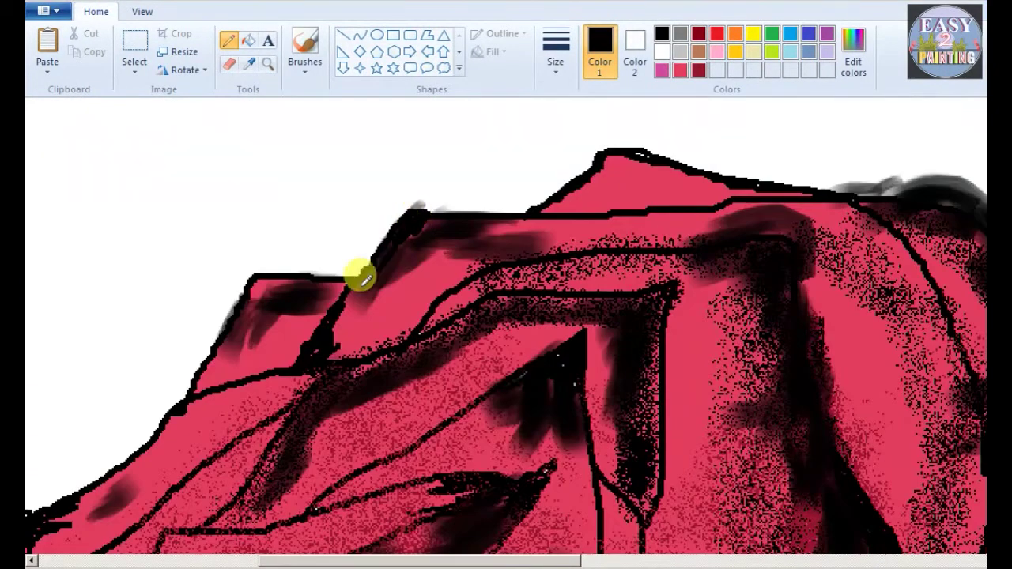
drag(307, 352, 393, 239)
mouse_move(416, 197)
mouse_down()
mouse_move(716, 204)
mouse_move(640, 208)
mouse_move(943, 178)
mouse_up()
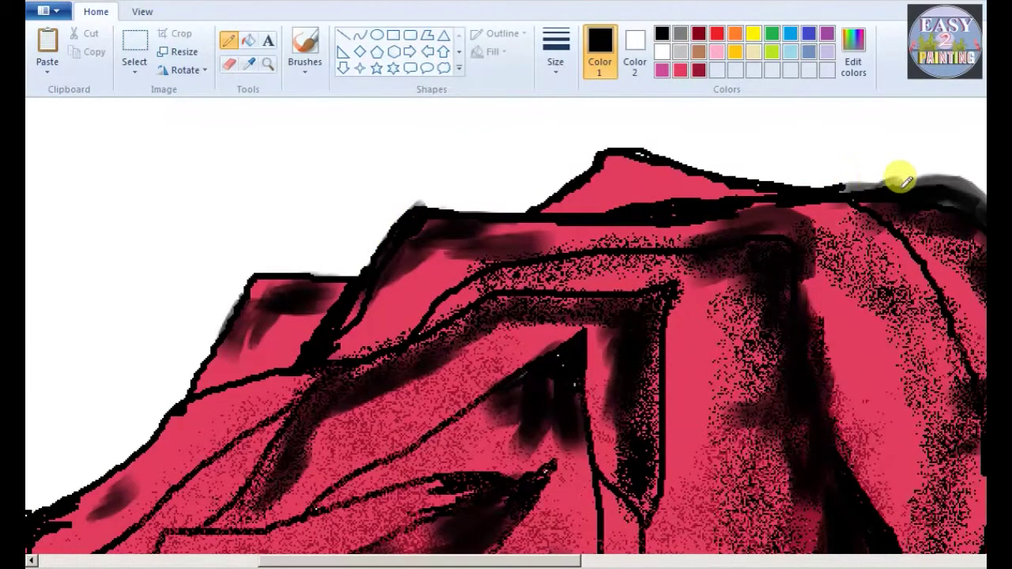
mouse_move(622, 148)
mouse_down()
mouse_move(606, 162)
mouse_move(633, 157)
mouse_up()
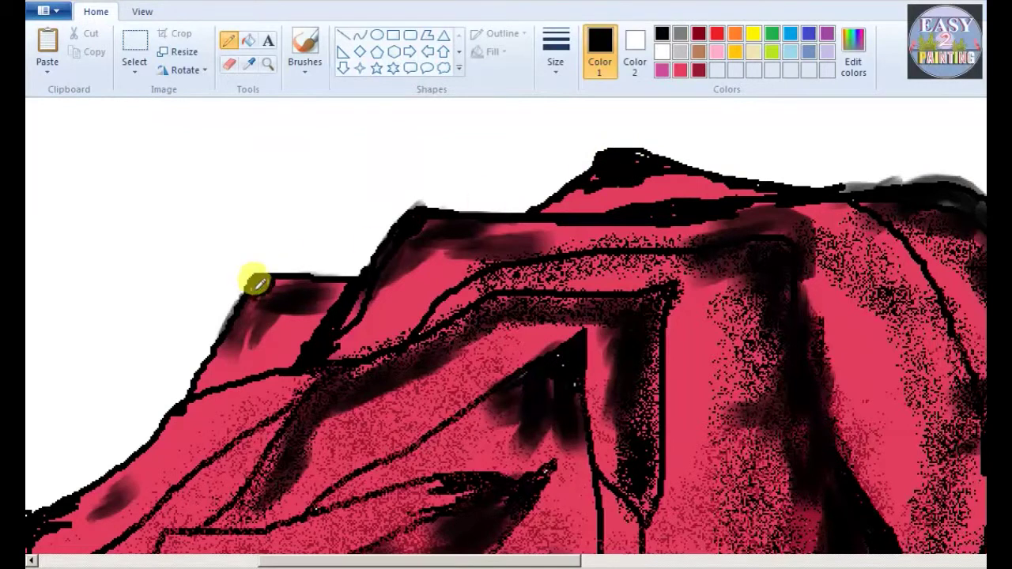
Mix a dark green custom colour from the standard green and set it as the drawing colour.
key(ctrl+Page_Down)
key(ctrl+Page_Down)
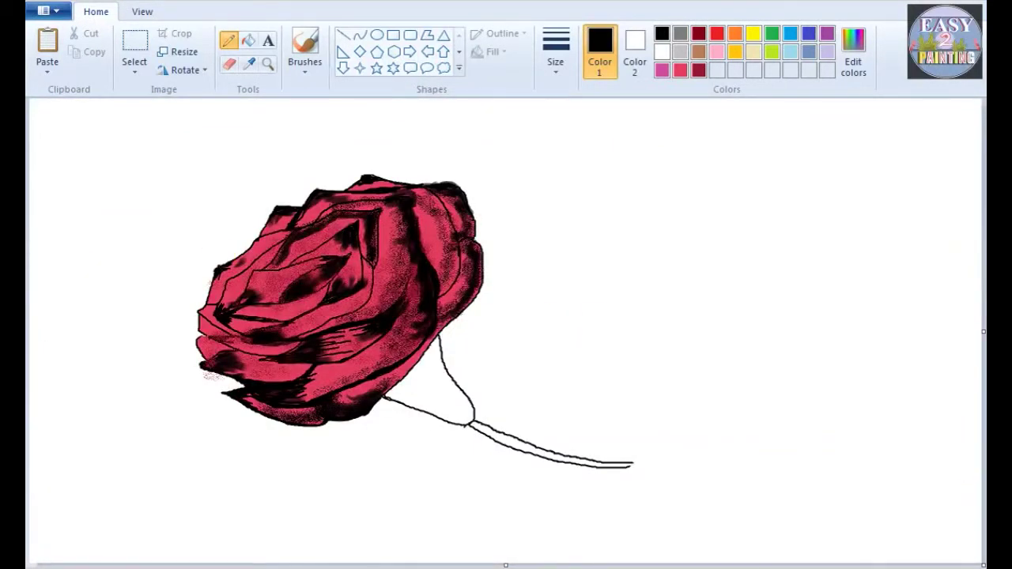
click(772, 33)
click(853, 55)
drag(780, 255, 770, 299)
click(441, 401)
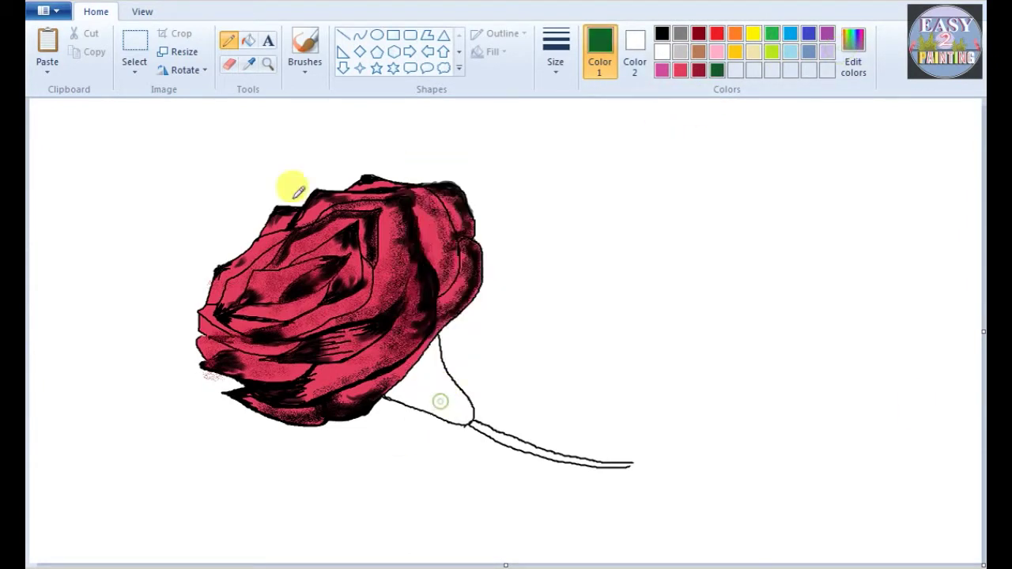
Fill the rose's calyx and stem with dark green, closing the stem's open end with a short line.
click(250, 44)
click(461, 411)
click(508, 431)
key(ctrl+z)
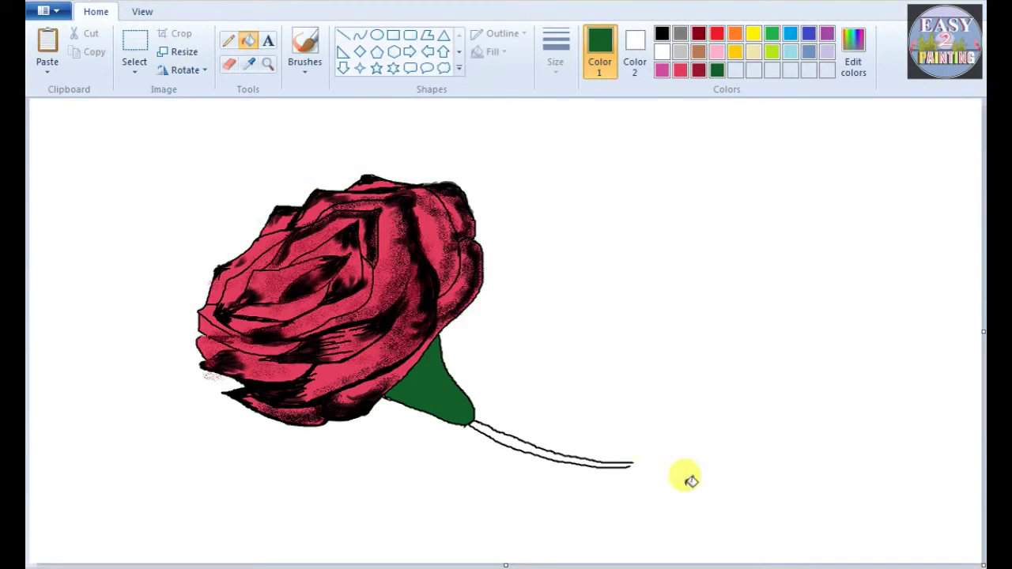
click(342, 35)
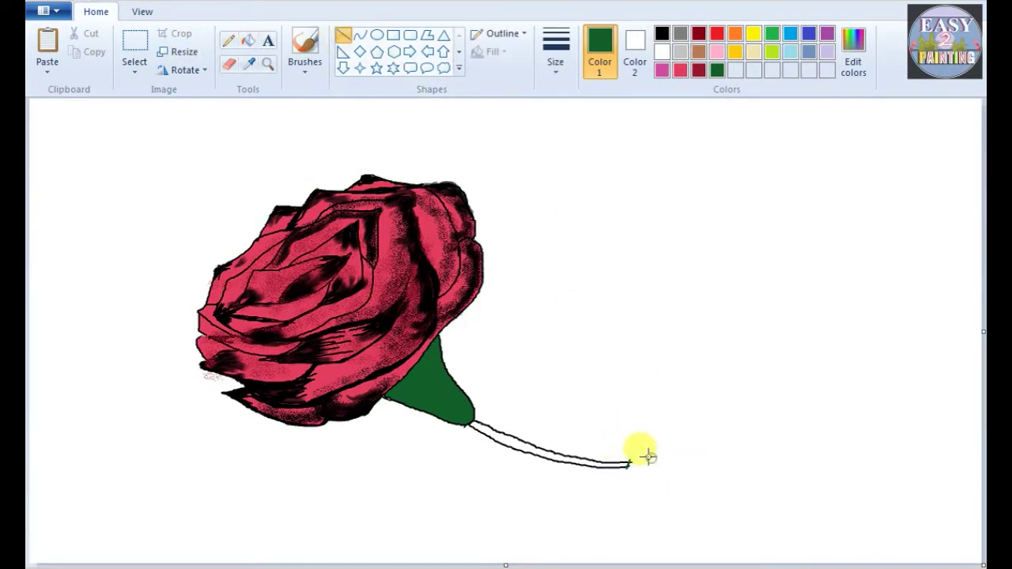
click(248, 40)
click(546, 447)
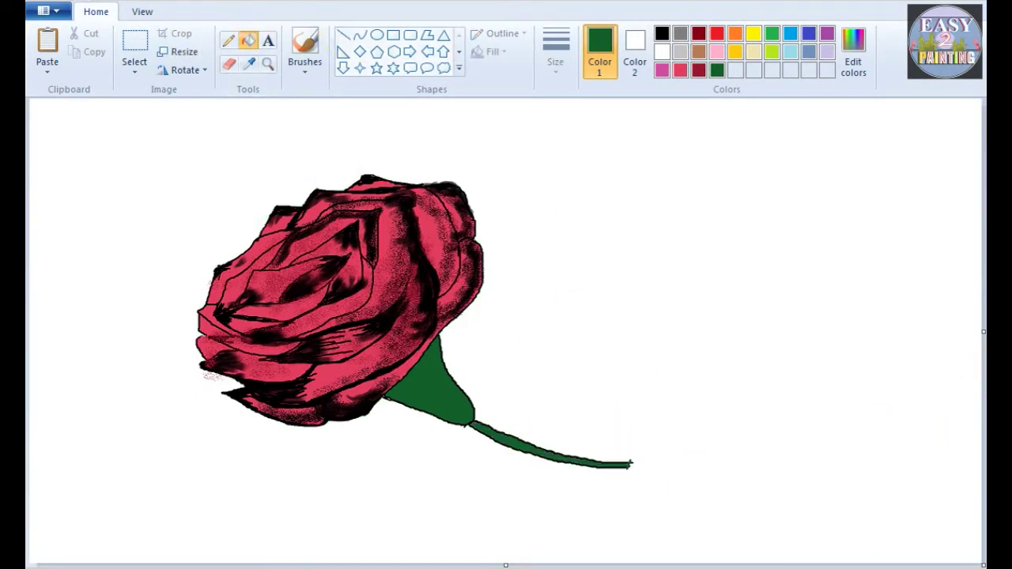
Mix a darker green and shade the edges of the calyx and the stem with the Airbrush.
key(ctrl+Page_Up)
drag(982, 367, 981, 445)
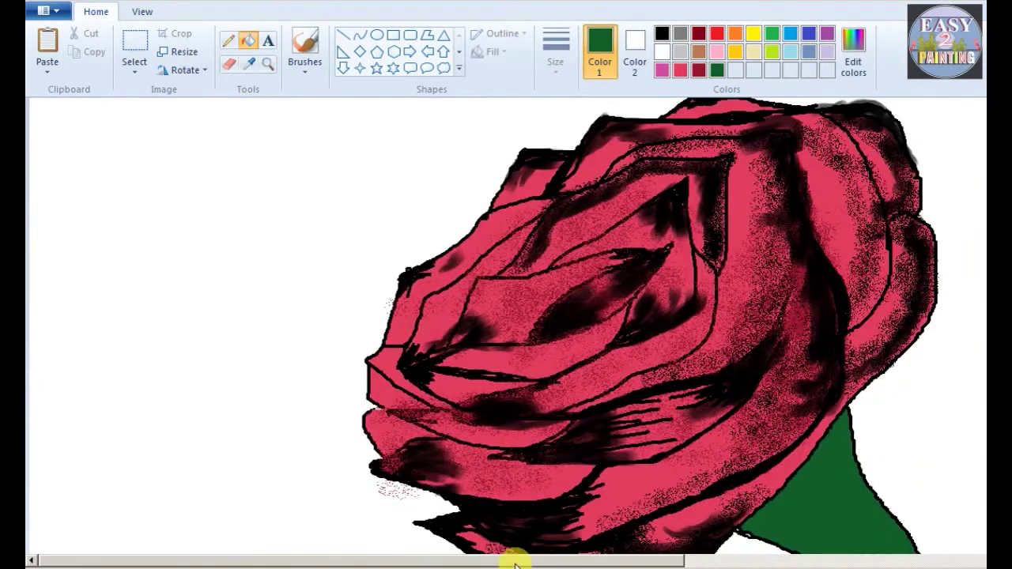
drag(514, 562, 767, 562)
scroll(647, 253, down, 3)
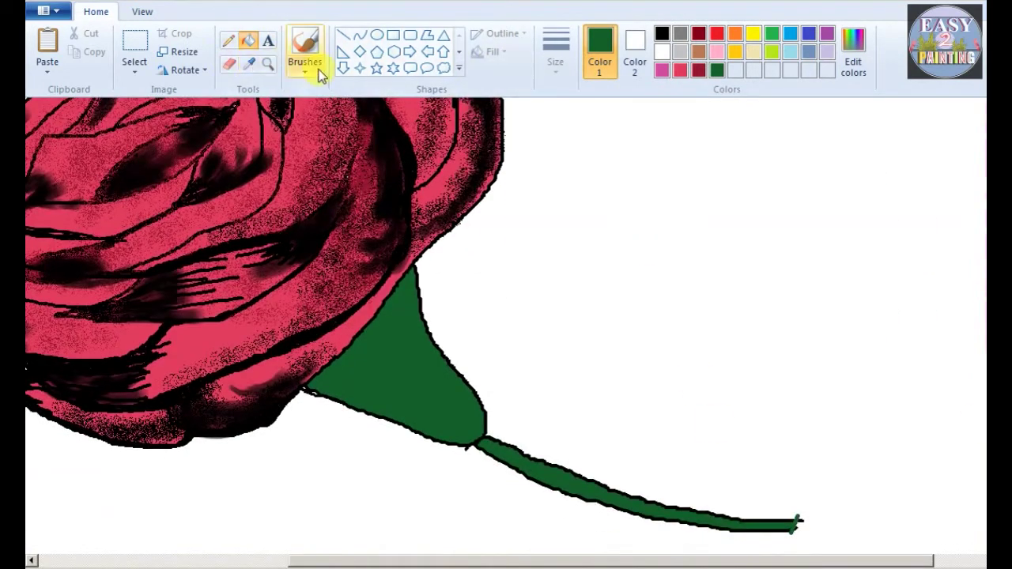
click(316, 70)
click(402, 95)
click(853, 65)
click(763, 317)
click(440, 404)
mouse_move(369, 368)
mouse_down()
mouse_move(317, 361)
mouse_move(380, 391)
mouse_move(329, 347)
mouse_move(367, 378)
mouse_move(453, 413)
mouse_move(444, 412)
mouse_move(465, 387)
mouse_move(435, 343)
mouse_move(434, 359)
mouse_move(482, 429)
mouse_move(648, 494)
mouse_move(743, 524)
mouse_up()
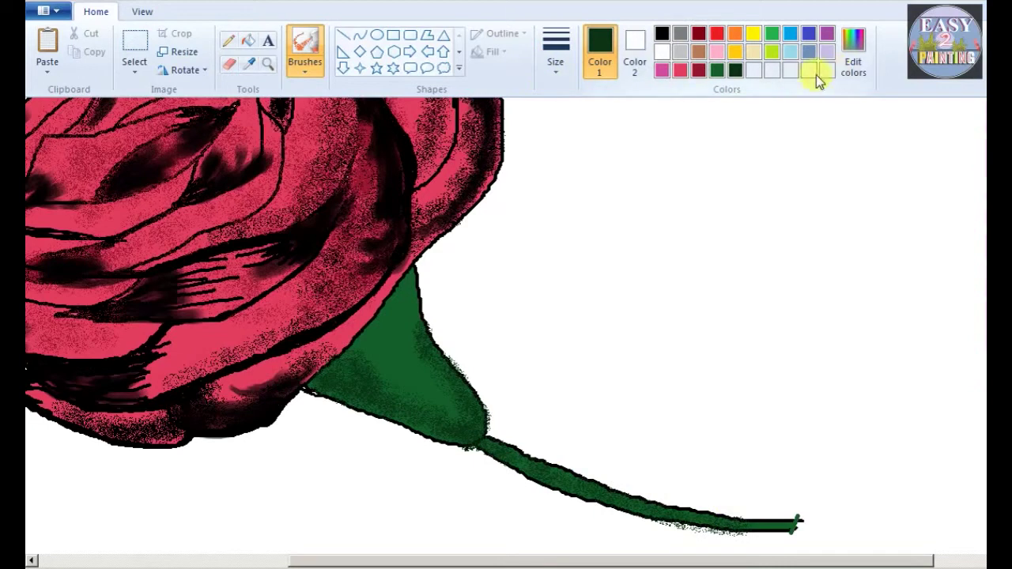
Mix a near-black green, change the brush size and spray a dark fold into the upper part of the calyx.
double_click(723, 79)
click(766, 325)
click(439, 404)
click(556, 56)
click(585, 142)
drag(401, 314, 371, 385)
mouse_move(311, 370)
mouse_down()
mouse_move(442, 421)
mouse_move(472, 413)
mouse_move(467, 385)
mouse_move(455, 415)
mouse_move(327, 374)
mouse_move(406, 404)
mouse_move(391, 304)
mouse_up()
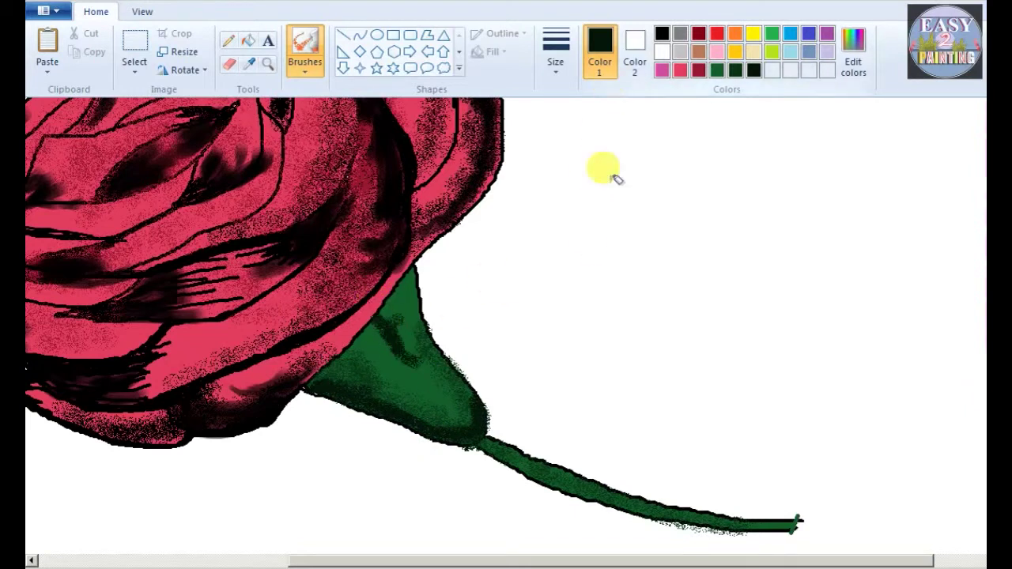
Change the brush size, mix a lighter dark green and spray it around the calyx's dark fold.
click(571, 69)
click(601, 175)
click(853, 52)
click(764, 297)
click(441, 404)
mouse_move(389, 337)
mouse_down()
mouse_move(370, 315)
mouse_move(406, 310)
mouse_up()
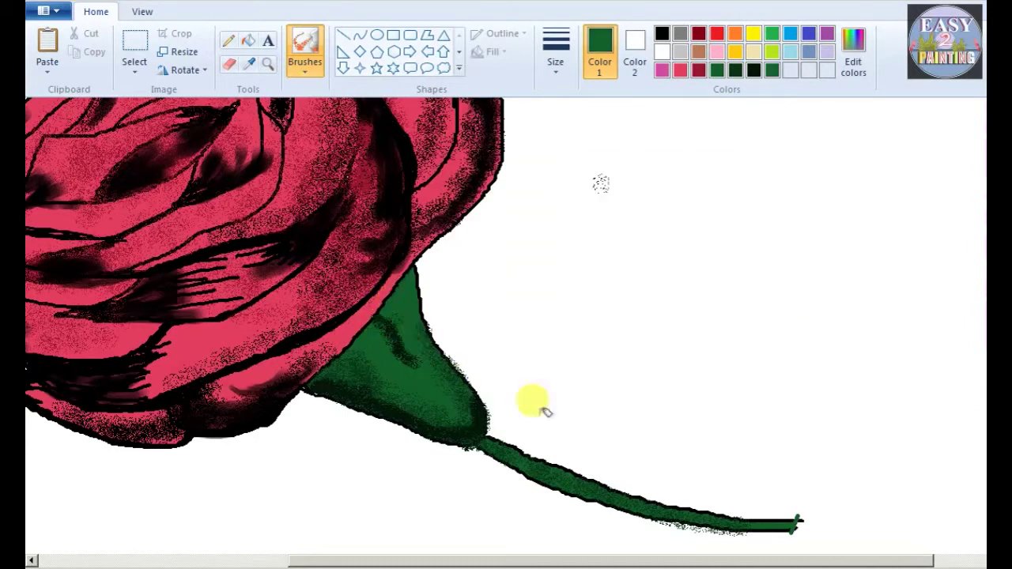
Draw an upright pointed leaf with a midrib in the blank area beside the rose using the Curve tool.
key(ctrl+Page_Down)
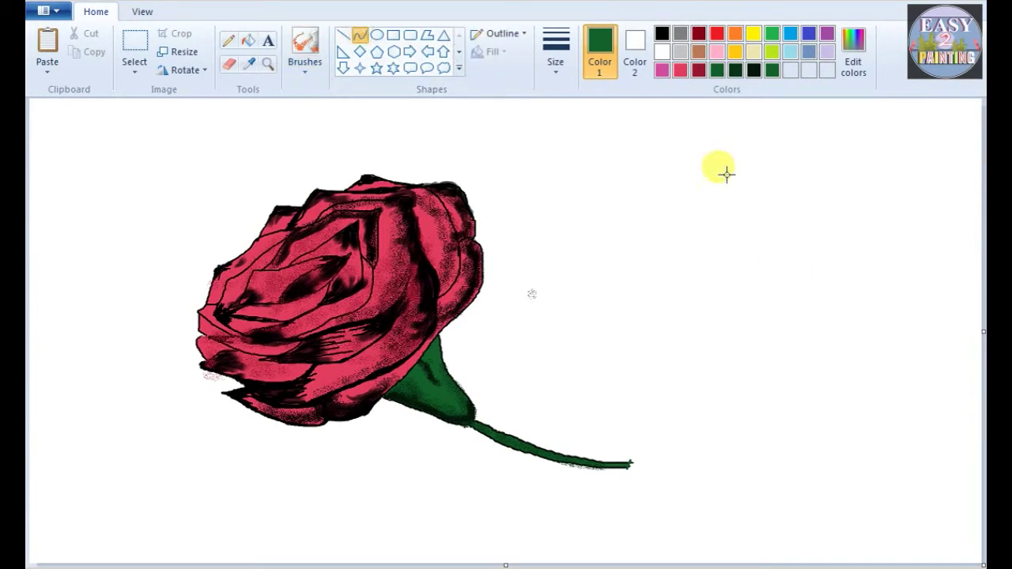
drag(685, 208, 688, 351)
drag(661, 276, 607, 326)
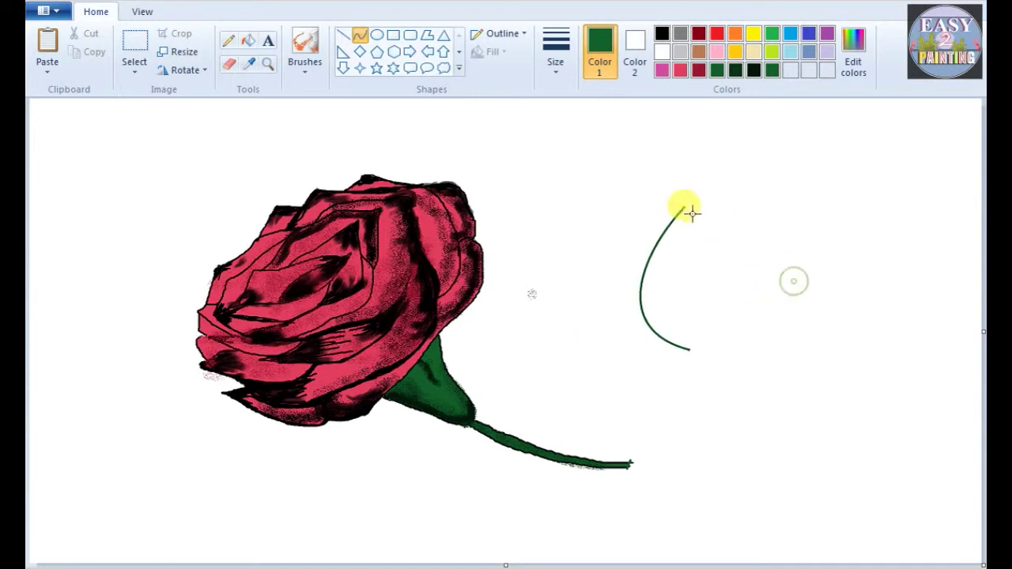
drag(686, 208, 735, 312)
click(757, 305)
click(826, 280)
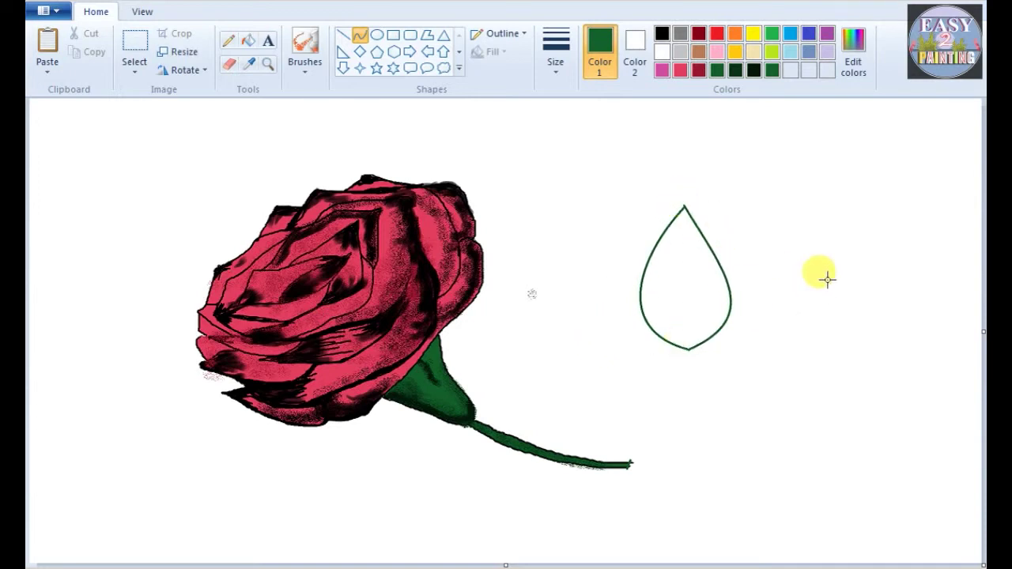
drag(688, 346, 677, 232)
drag(683, 285, 691, 348)
Draw two smaller leaf outlines spreading to the right and left from the base of the upright leaf.
drag(796, 353, 785, 385)
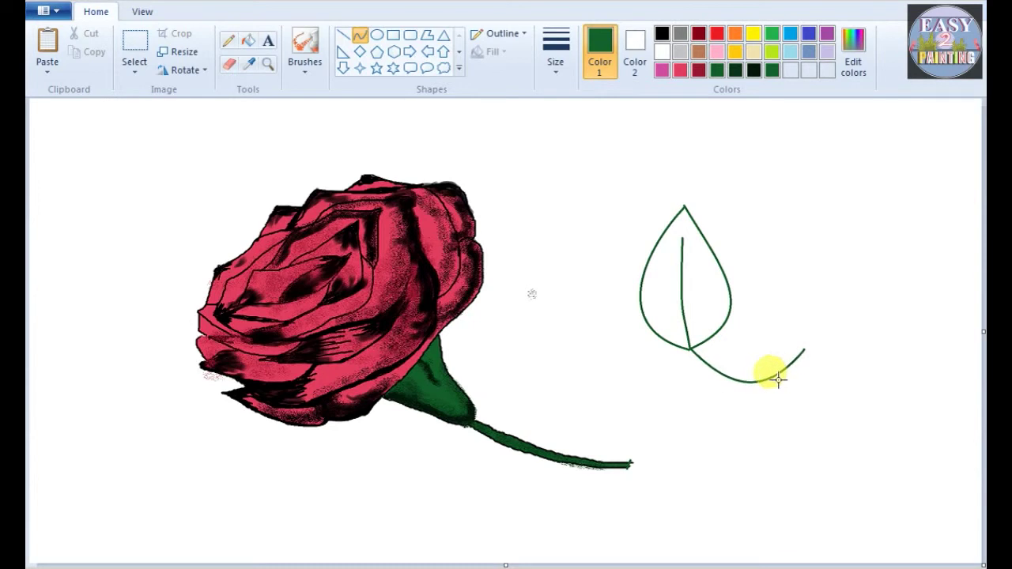
drag(731, 303, 806, 347)
mouse_move(769, 325)
mouse_down()
mouse_move(772, 305)
mouse_move(794, 305)
mouse_up()
click(662, 365)
click(85, 1)
drag(609, 376, 611, 340)
click(668, 383)
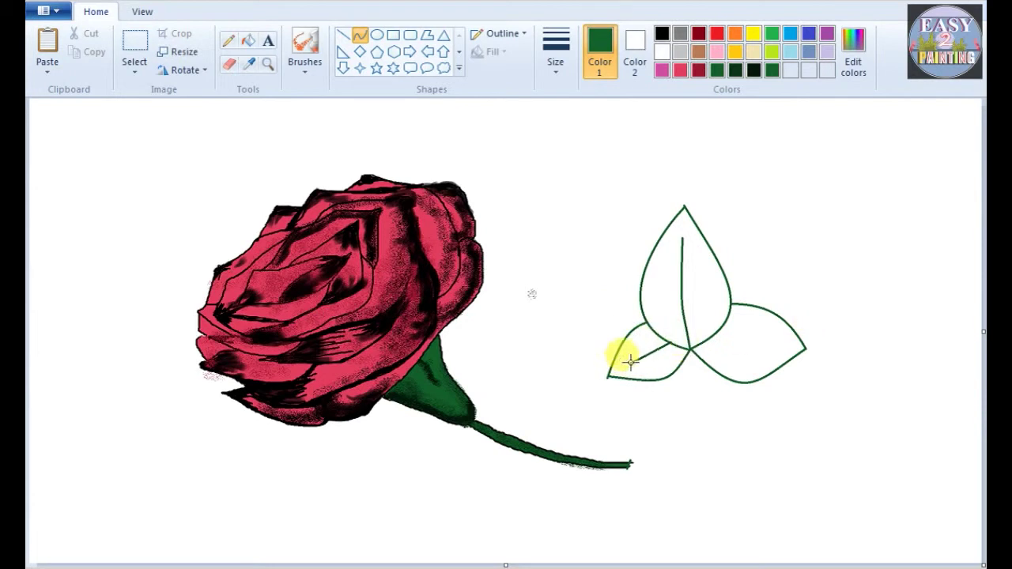
Draw a curved midrib in each of the two side leaves.
click(645, 353)
click(777, 345)
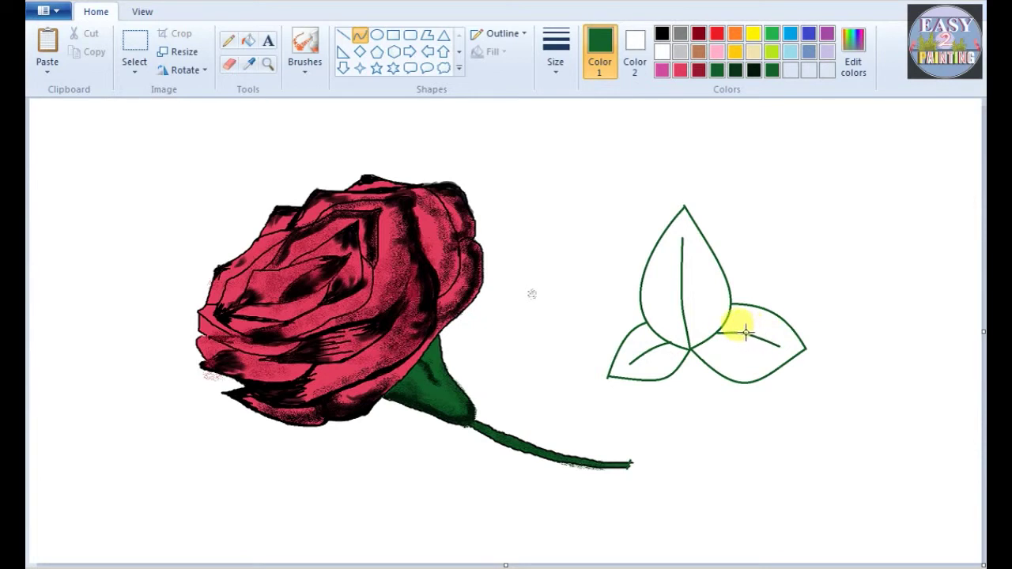
drag(753, 343, 760, 351)
click(863, 280)
Mix a bright leaf green and fill all three leaves with it.
click(853, 56)
click(637, 222)
click(775, 284)
click(438, 404)
click(248, 41)
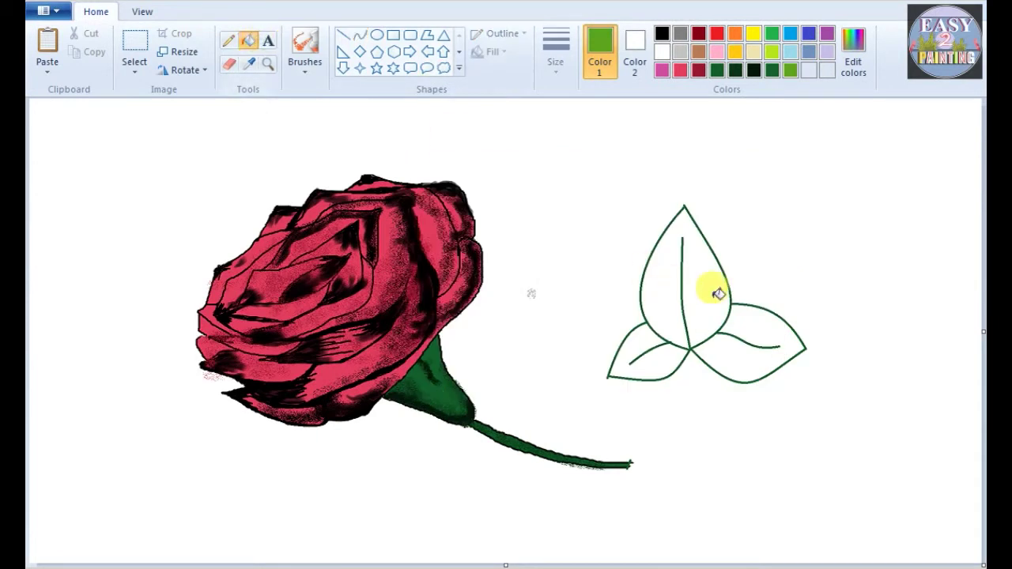
click(668, 282)
click(657, 355)
click(743, 353)
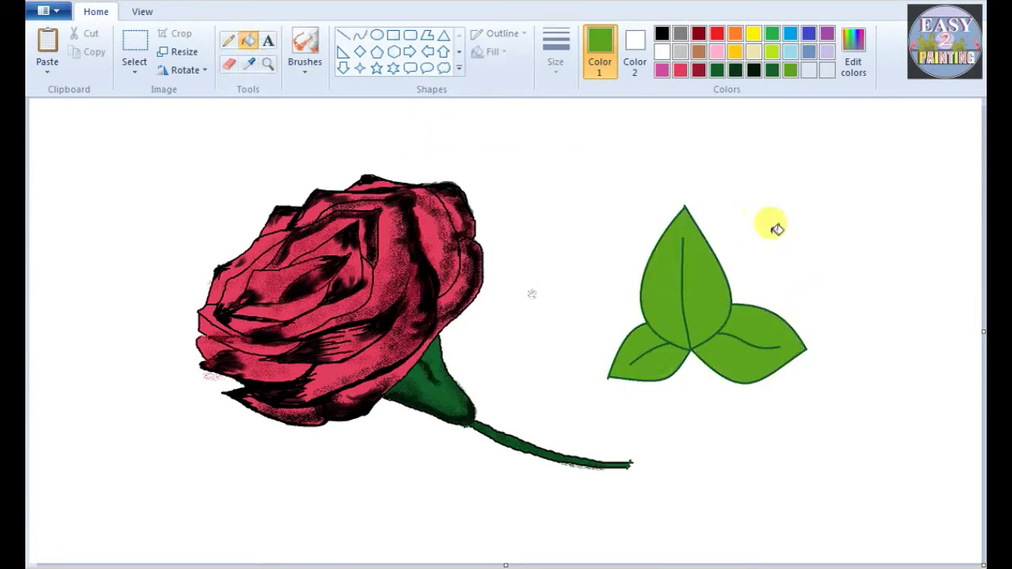
Mix an olive green of about RGB 57, 101, 18 and airbrush shading around the bases of the three leaves.
click(854, 55)
drag(772, 278, 772, 294)
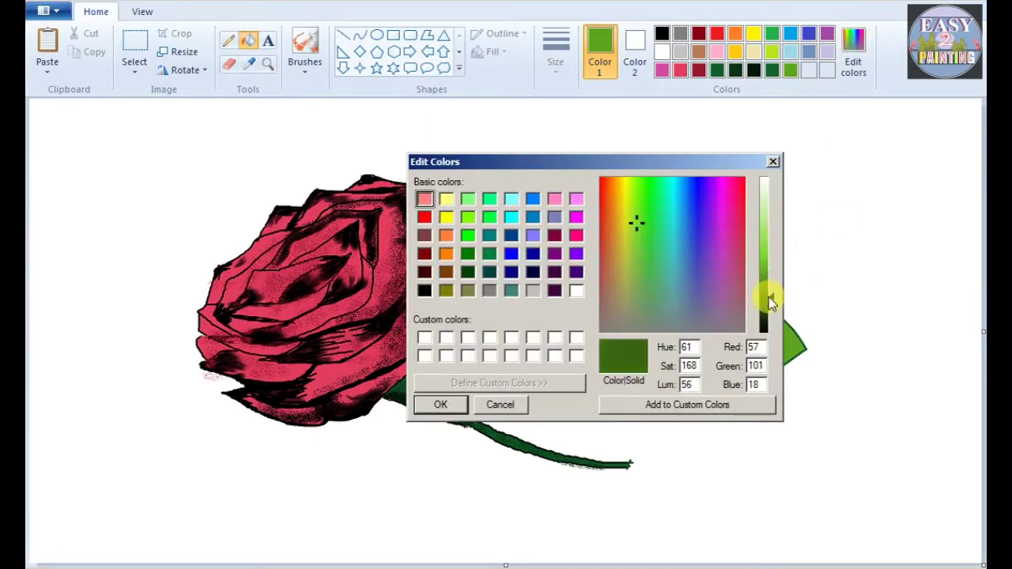
click(440, 404)
click(313, 54)
mouse_move(700, 285)
mouse_down()
mouse_move(708, 331)
mouse_move(727, 297)
mouse_move(715, 312)
mouse_move(724, 272)
mouse_move(687, 335)
mouse_move(657, 309)
mouse_move(687, 319)
mouse_move(671, 292)
mouse_move(710, 354)
mouse_move(744, 320)
mouse_move(680, 352)
mouse_move(690, 353)
mouse_move(641, 329)
mouse_up()
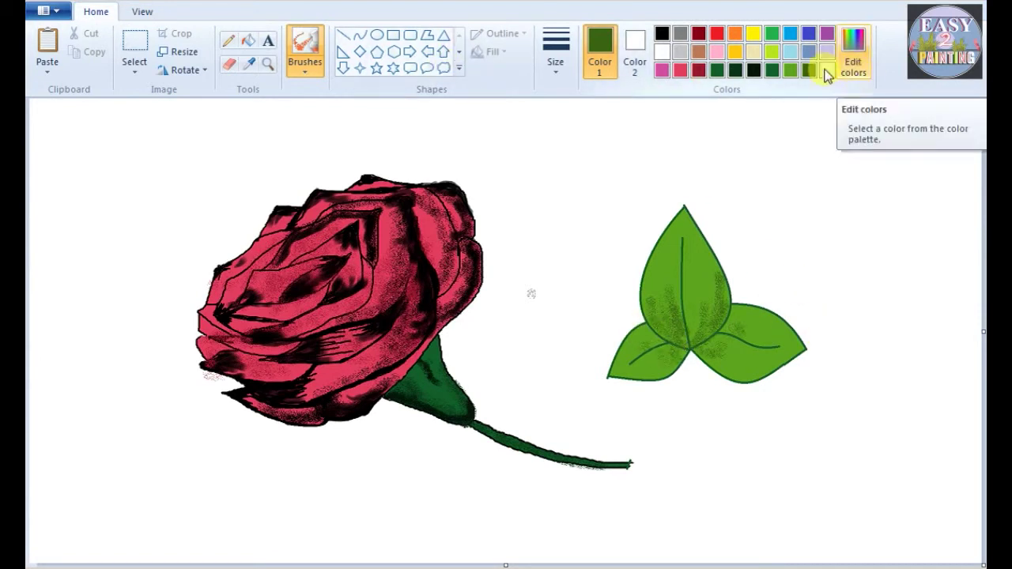
click(249, 64)
click(685, 249)
click(229, 41)
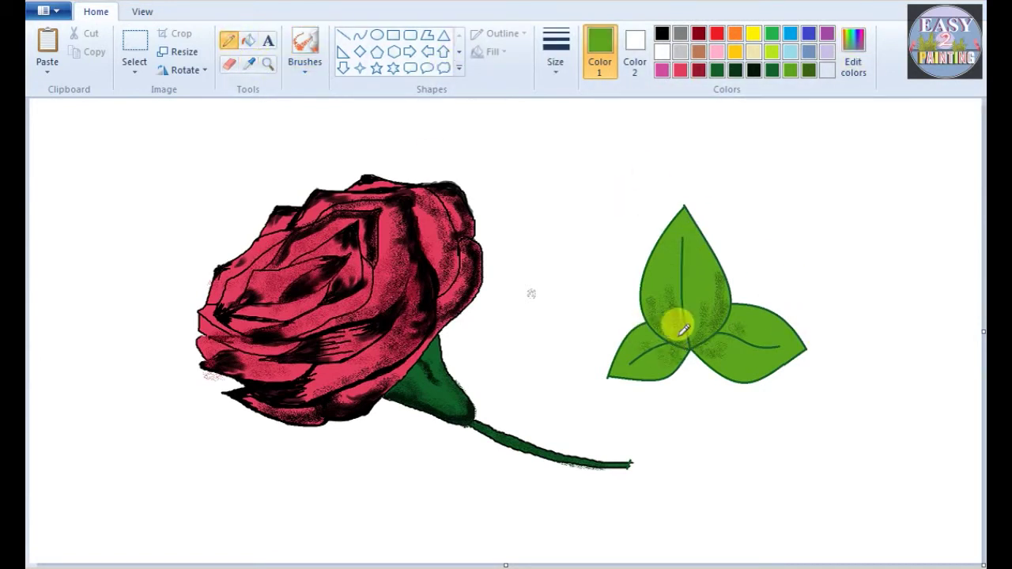
drag(662, 300, 692, 316)
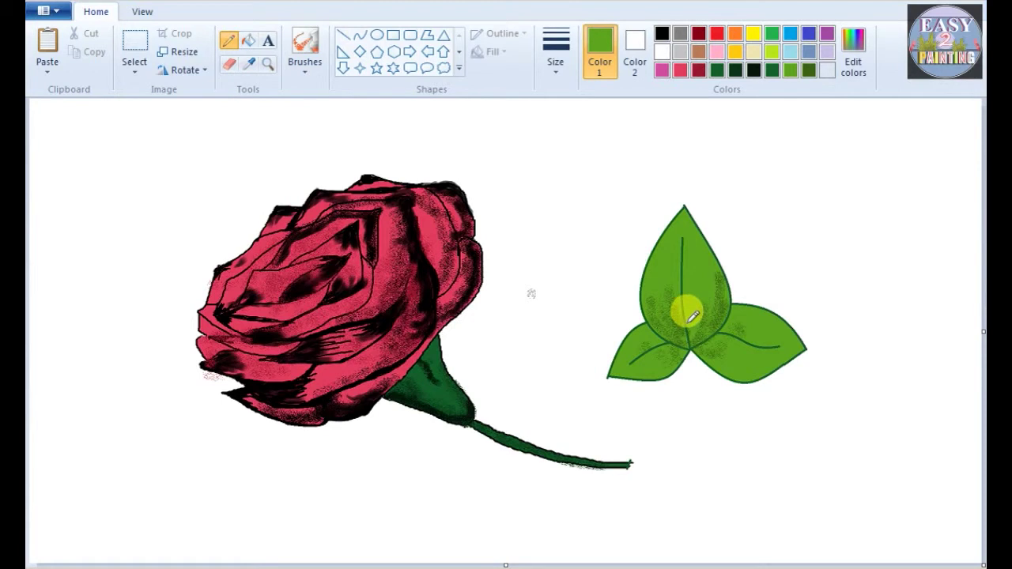
click(250, 63)
click(429, 400)
mouse_move(685, 331)
mouse_down()
mouse_move(684, 316)
mouse_move(710, 302)
mouse_up()
key(ctrl+z)
Draw branching side veins on all three leaves in dark green with the Pencil.
click(772, 71)
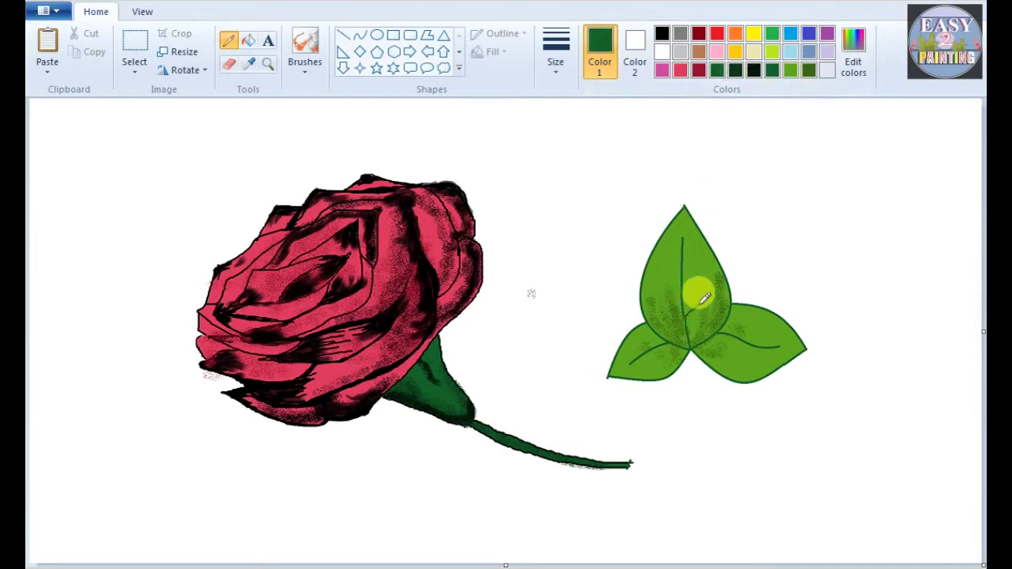
mouse_move(682, 286)
mouse_down()
mouse_move(693, 274)
mouse_move(664, 299)
mouse_up()
drag(682, 269, 676, 261)
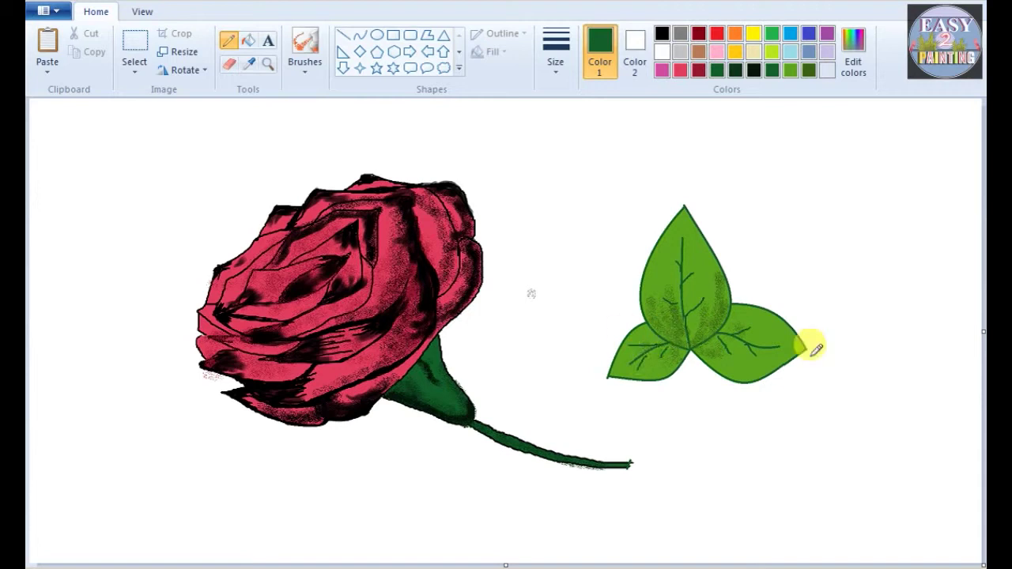
Draw dark green serrations along both edges of the upright leaf with the Pencil.
key(ctrl+Page_Up)
scroll(506, 333, down, 5)
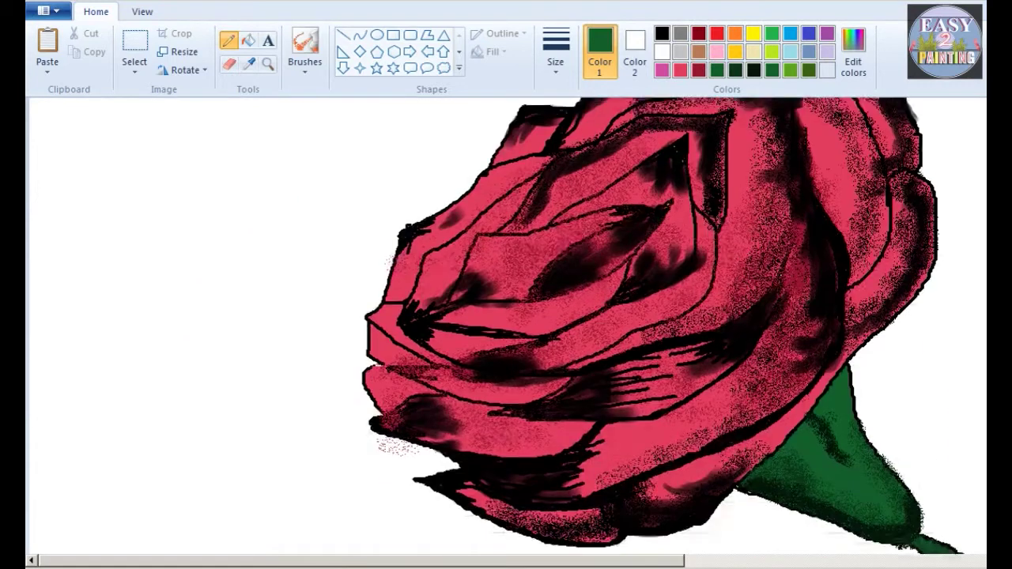
drag(459, 560, 866, 560)
scroll(645, 371, up, 1)
mouse_move(554, 357)
mouse_down()
mouse_move(514, 360)
mouse_move(482, 390)
mouse_up()
key(ctrl+z)
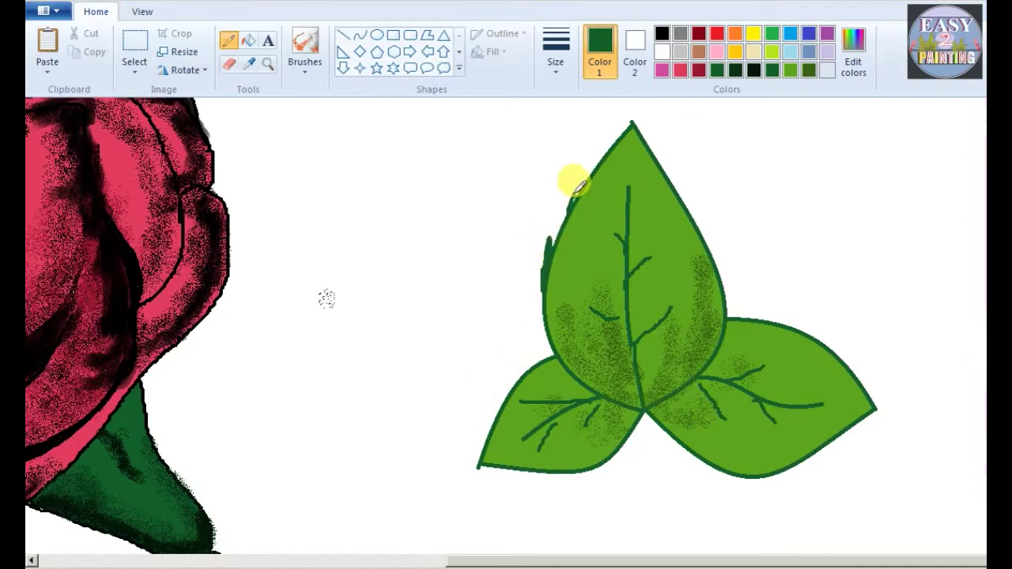
drag(566, 203, 569, 195)
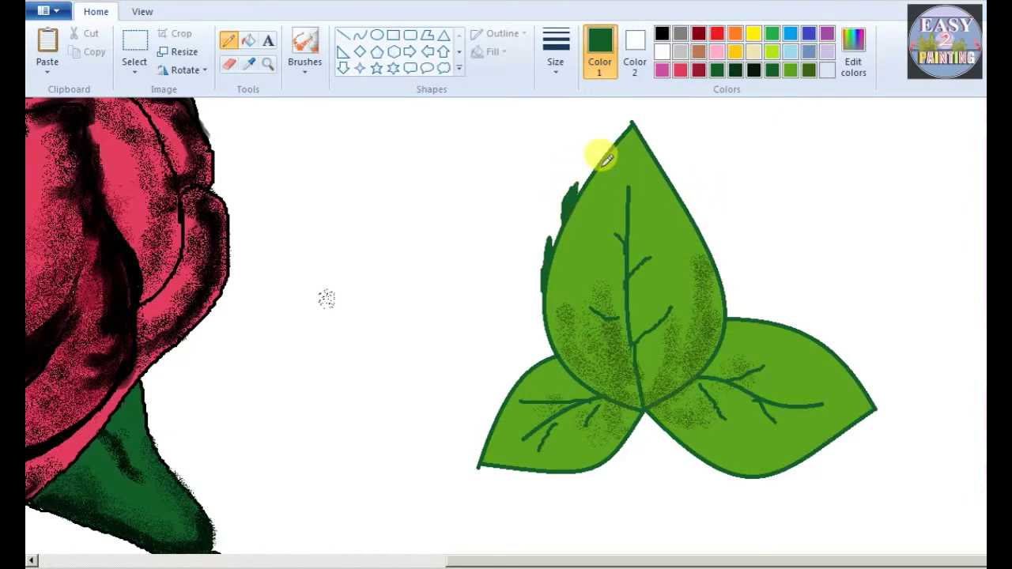
drag(676, 194, 673, 187)
drag(709, 228, 703, 217)
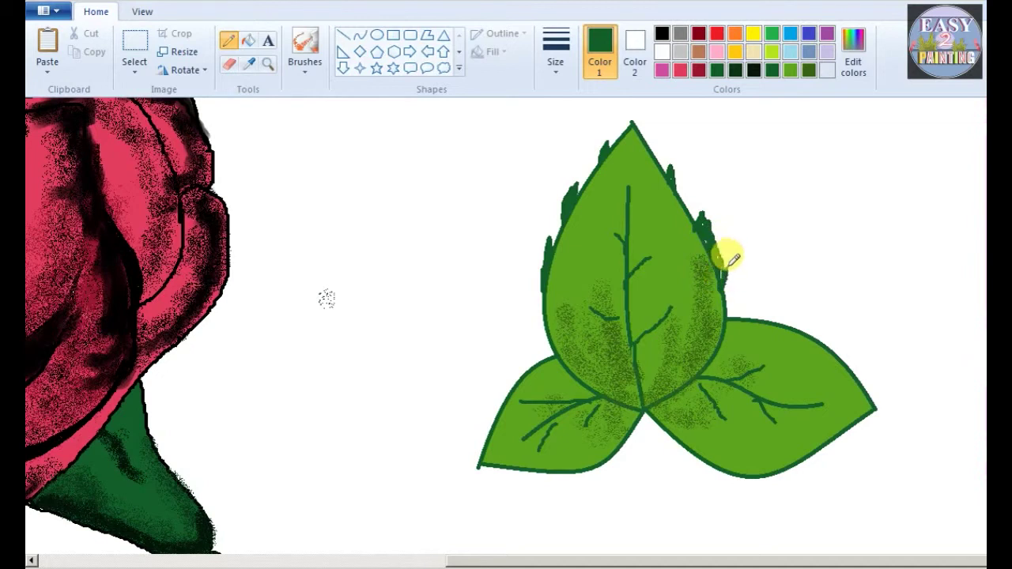
Add dark green serrations along the edges of the two side leaves.
mouse_move(513, 471)
mouse_down()
mouse_move(584, 470)
mouse_move(551, 475)
mouse_up()
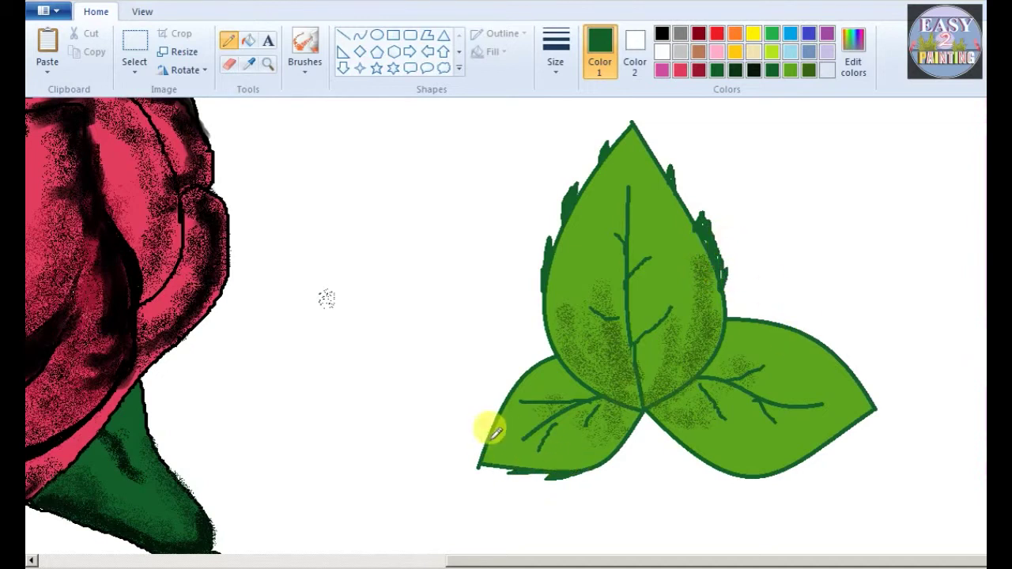
drag(478, 443, 519, 378)
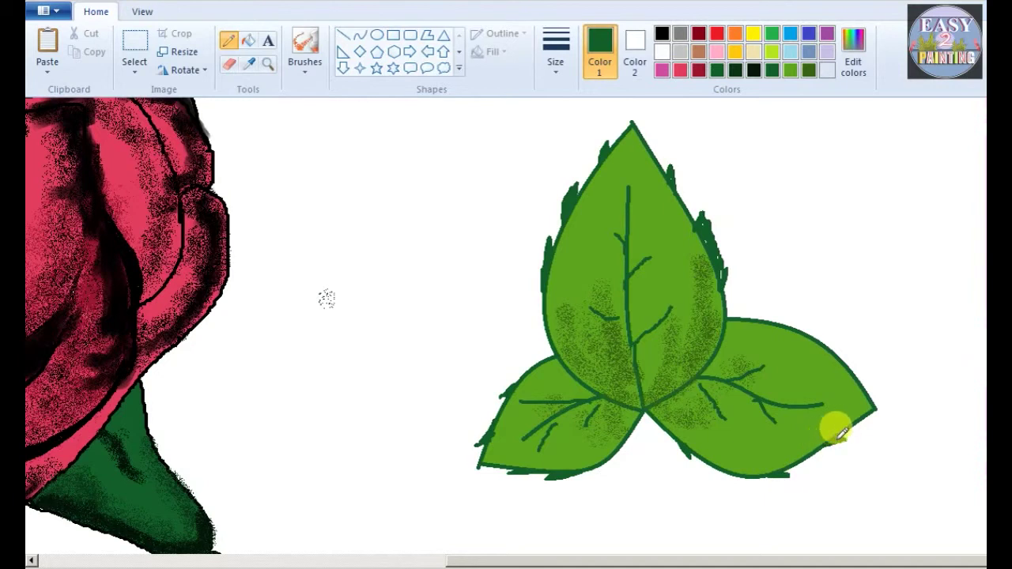
mouse_move(771, 312)
mouse_down()
mouse_move(794, 336)
mouse_move(843, 332)
mouse_up()
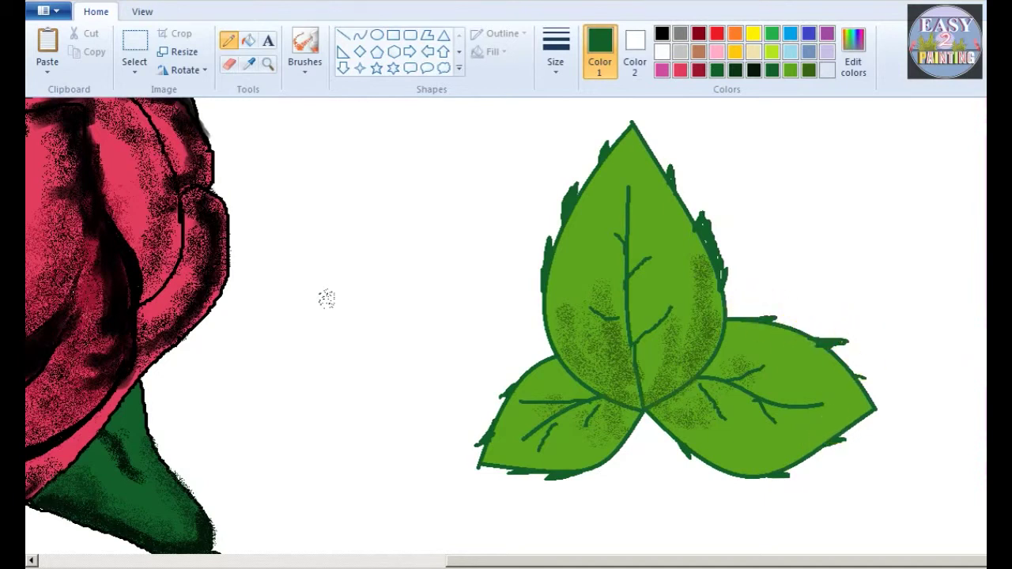
Select the three-leaf cluster, shrink it and move it further right, away from the rose.
scroll(876, 388, down, 1)
click(134, 51)
mouse_move(547, 165)
mouse_down()
mouse_move(671, 255)
mouse_move(830, 405)
mouse_up()
drag(830, 167, 715, 262)
drag(668, 329, 788, 254)
Turn on transparent selection, then select the whole rose with its stem and copy it.
click(141, 67)
click(192, 222)
drag(123, 127, 665, 496)
right_click(479, 325)
click(506, 354)
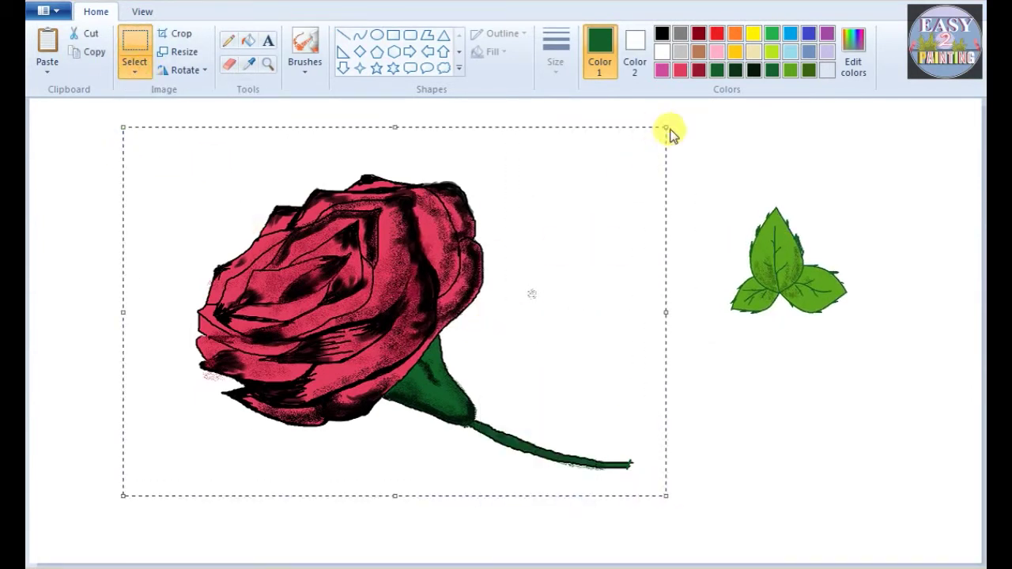
Shrink the selected rose and place it in the left part of the canvas.
drag(666, 126, 415, 248)
drag(338, 354, 330, 271)
mouse_move(407, 290)
mouse_down()
mouse_move(614, 290)
mouse_move(309, 289)
mouse_move(414, 291)
mouse_up()
drag(334, 293, 334, 315)
Paste the copied rose, flip it horizontally and shrink it to match the first, with the two stems meeting.
right_click(324, 317)
click(350, 361)
drag(163, 225, 351, 267)
click(177, 71)
click(223, 162)
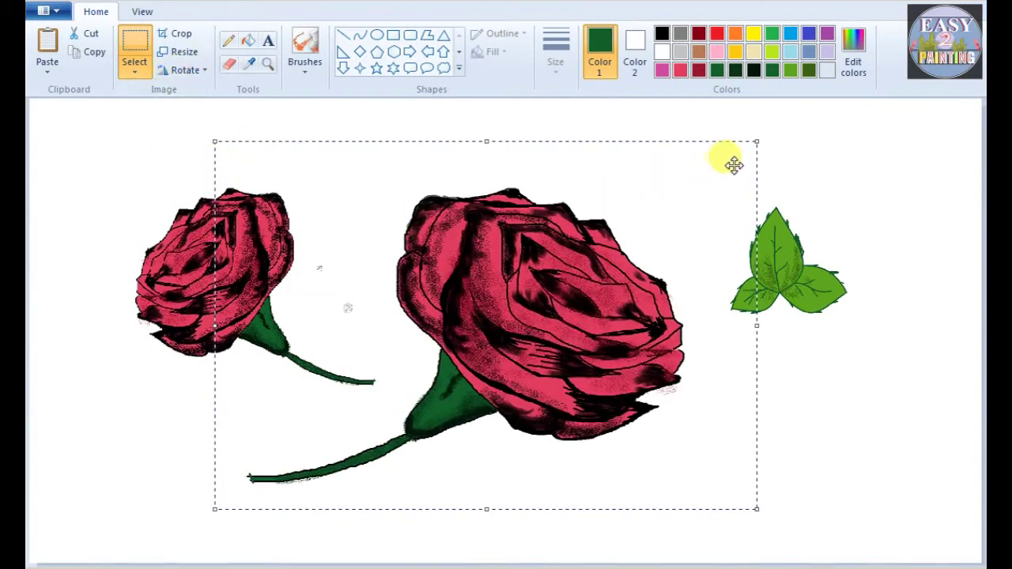
drag(756, 136, 569, 243)
Copy the leaf cluster, paste it, enlarge the copy and place it where the two stems meet.
drag(705, 166, 890, 349)
right_click(800, 242)
click(826, 271)
key(ctrl+v)
drag(111, 206, 382, 303)
drag(488, 199, 545, 163)
drag(469, 258, 452, 339)
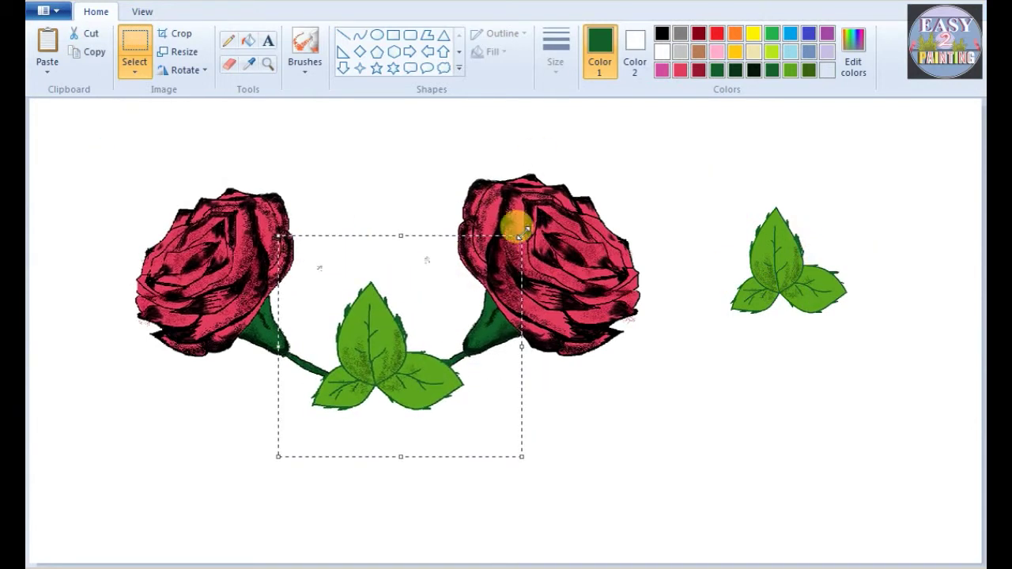
drag(513, 249, 517, 257)
Paste another leaf cluster, shrink it and place it on the left rose's stem just below the calyx.
right_click(671, 262)
click(704, 311)
drag(113, 163, 308, 200)
drag(411, 138, 354, 195)
drag(330, 235, 332, 300)
Paste another leaf cluster, turn it upside down and place it beneath the small cluster on the left stem.
right_click(417, 230)
click(447, 276)
click(190, 73)
click(219, 150)
drag(106, 162, 304, 345)
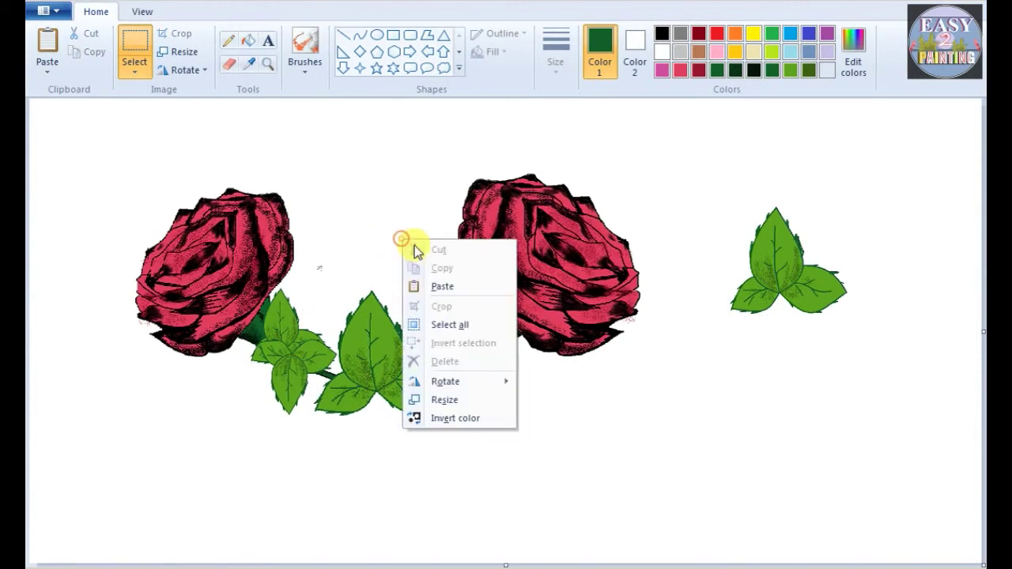
Paste another leaf cluster, flip it horizontally, shrink it and place it on the right rose's stem.
right_click(402, 237)
click(432, 283)
click(182, 69)
click(222, 142)
drag(153, 182, 463, 300)
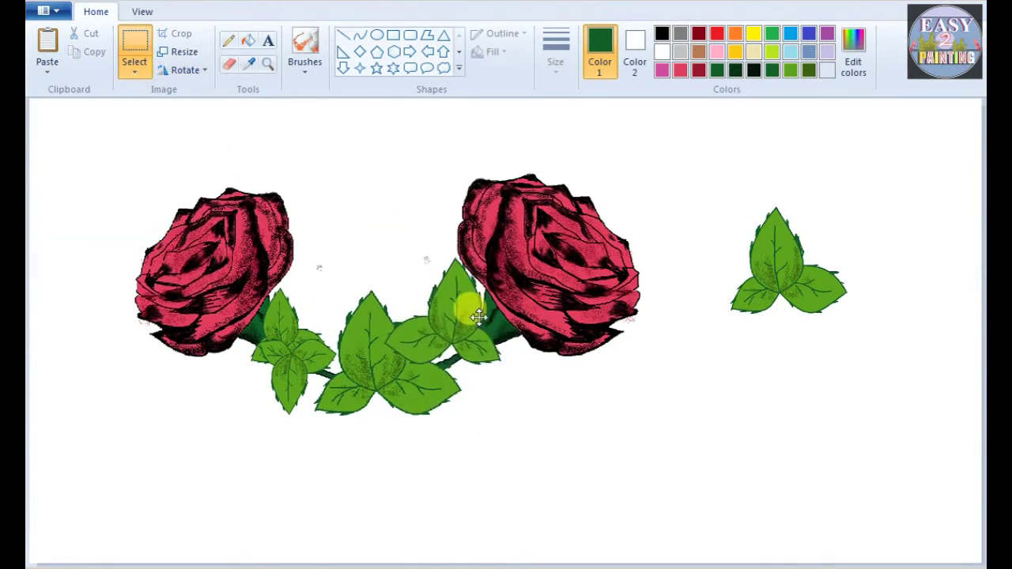
drag(529, 220, 510, 237)
drag(465, 283, 477, 286)
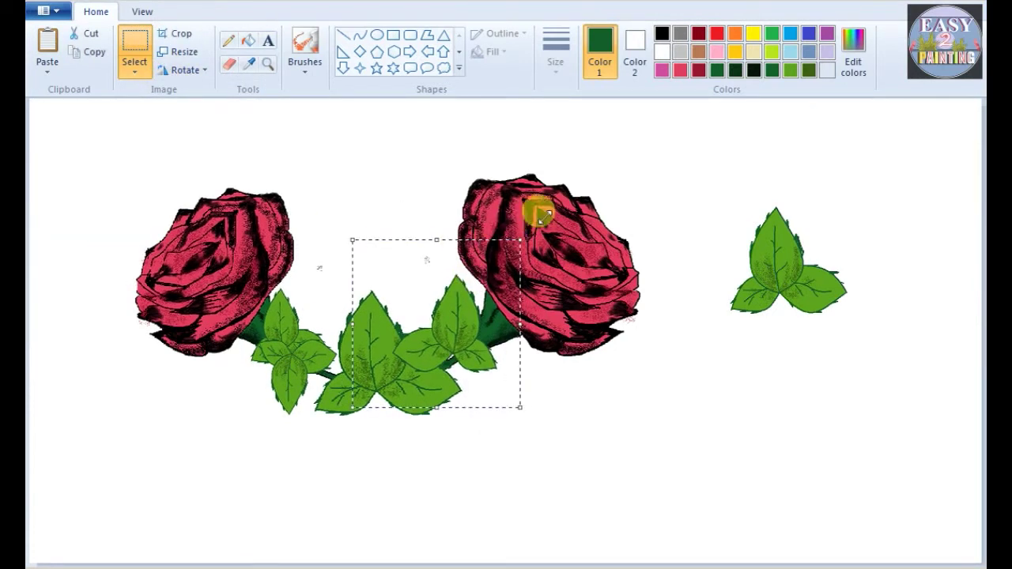
Draw two parallel dark green curves sweeping down from the base of the central leaf cluster as the lower stem outline.
click(559, 272)
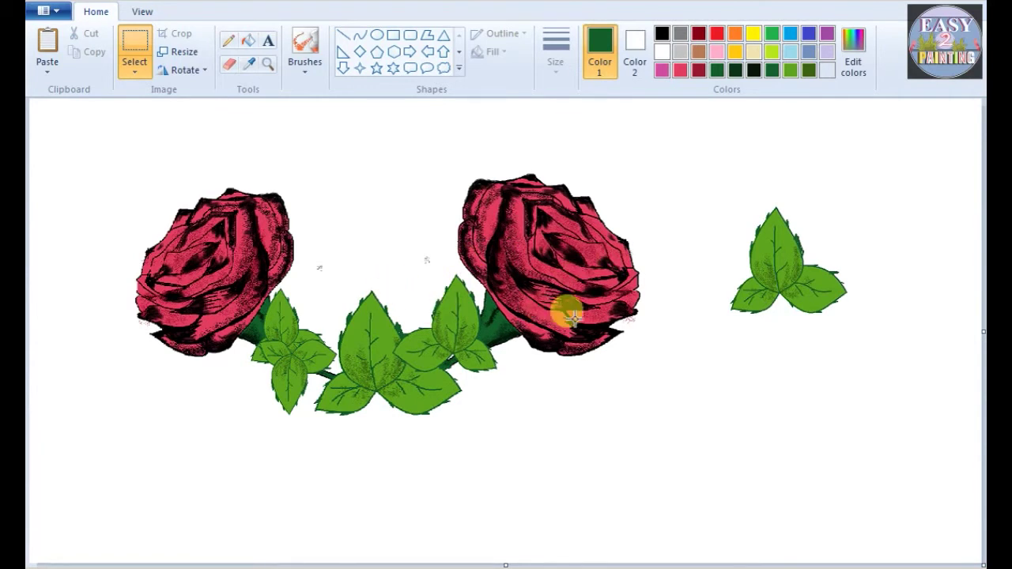
click(360, 35)
drag(370, 393, 316, 456)
drag(379, 406, 321, 518)
mouse_move(339, 434)
mouse_down()
mouse_move(348, 462)
mouse_move(303, 490)
mouse_move(303, 467)
mouse_up()
drag(369, 397, 294, 515)
drag(354, 425, 325, 506)
click(492, 443)
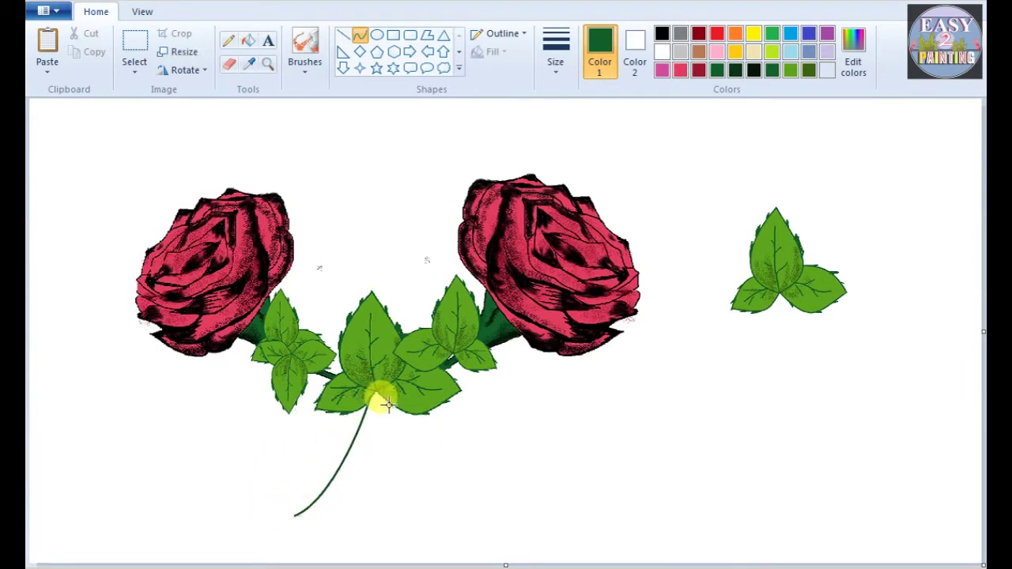
drag(387, 401, 310, 524)
drag(366, 433, 356, 492)
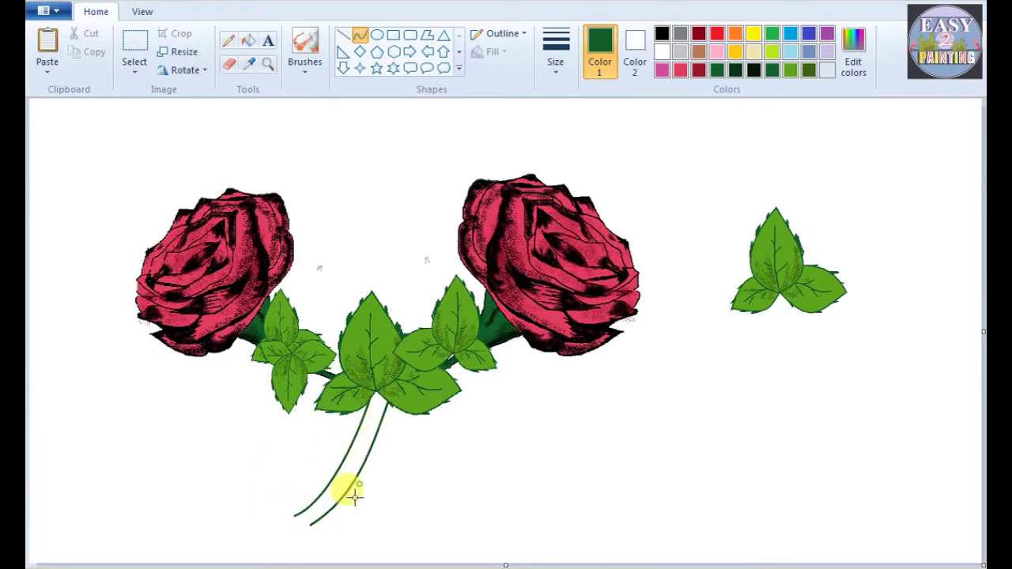
Draw two parallel curves rising above the central leaf cluster between the roses, and close the open ends of the stem outline.
drag(389, 324, 431, 184)
drag(396, 249, 411, 263)
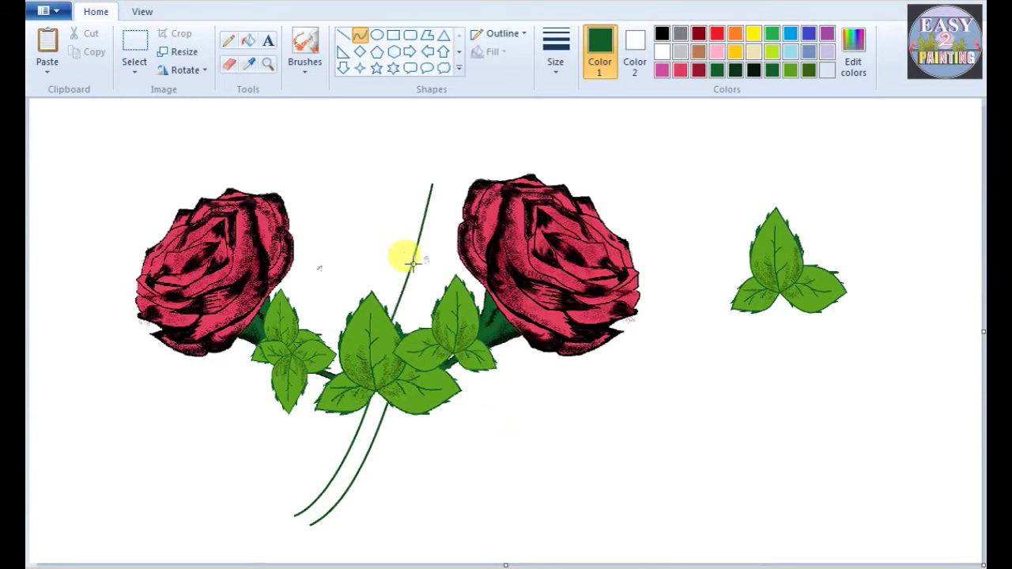
drag(441, 187, 400, 332)
drag(429, 224, 408, 292)
click(415, 307)
click(339, 151)
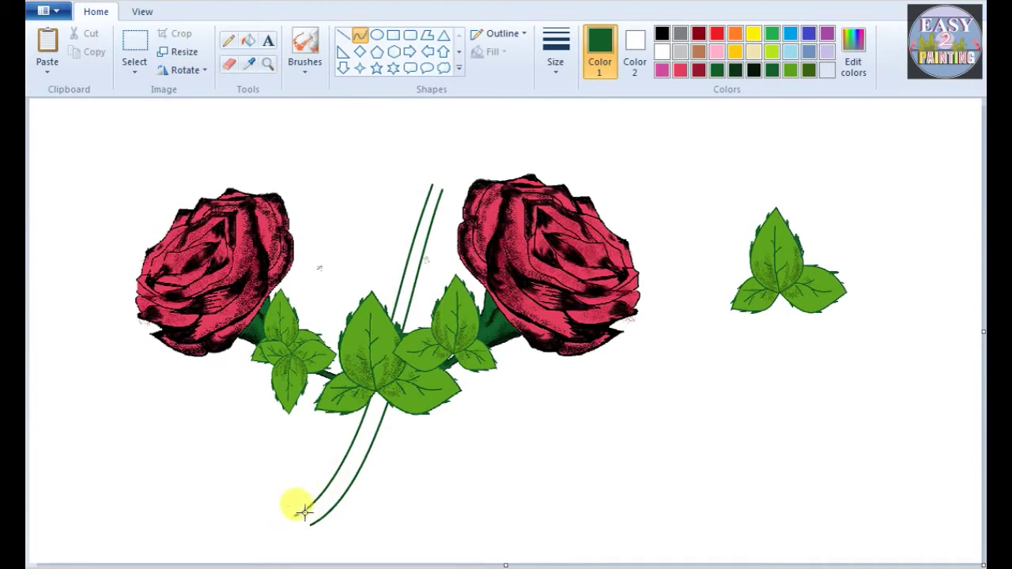
drag(313, 521, 305, 518)
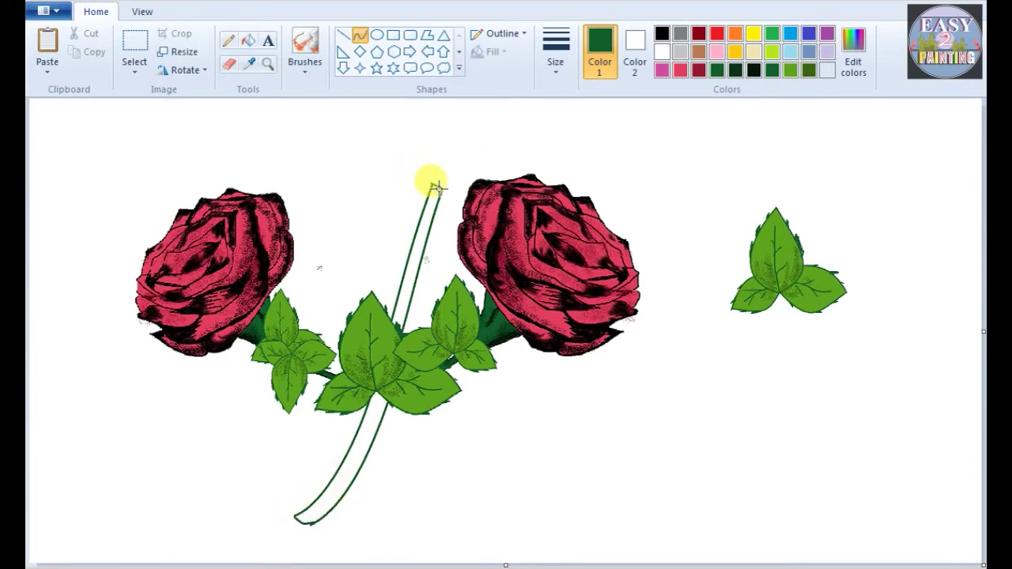
Fill the upper and lower sections of the new central stem with near-black green.
click(753, 72)
click(248, 40)
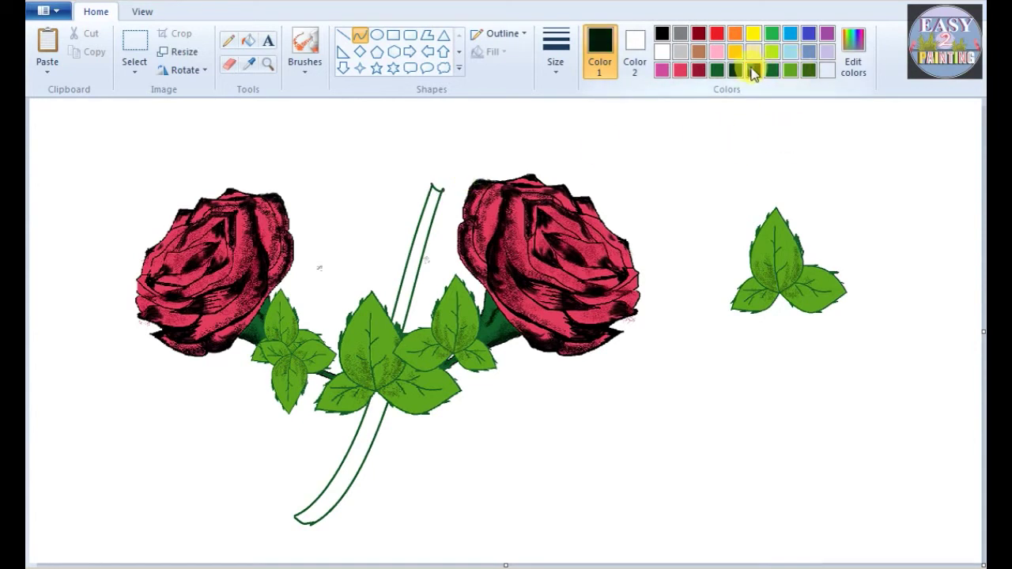
click(406, 287)
click(371, 424)
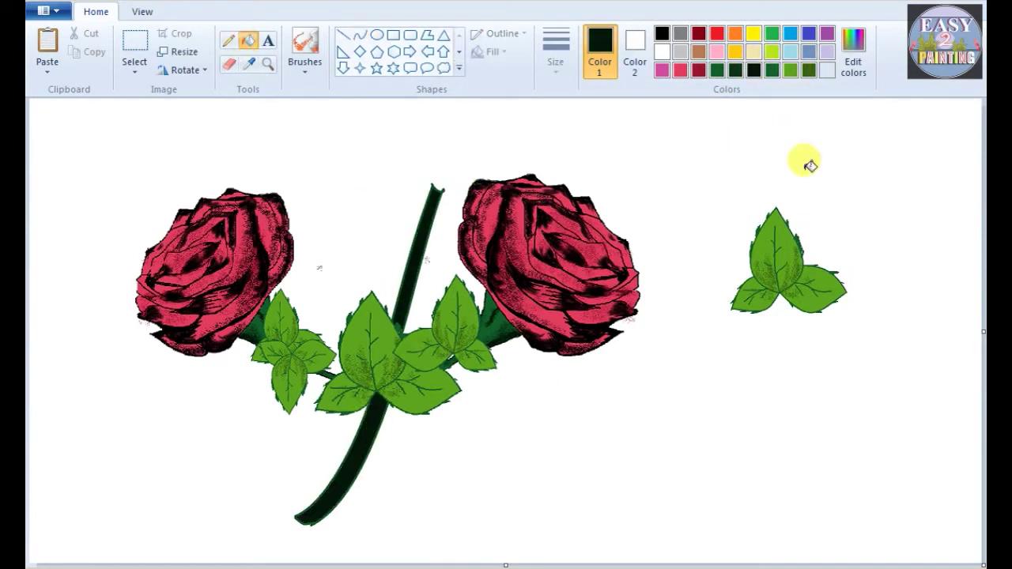
Recolour the upper and lower sections of the central stem with dark green.
click(737, 70)
click(426, 225)
click(362, 439)
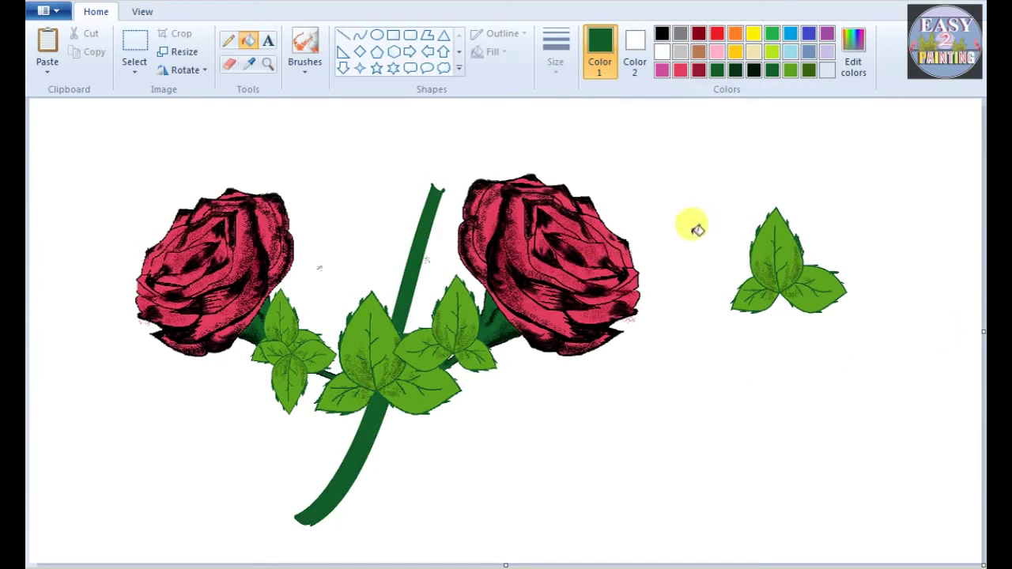
Select the spare leaf cluster beside the right rose and cut it from the canvas.
click(134, 48)
drag(702, 184, 893, 368)
key(ctrl+x)
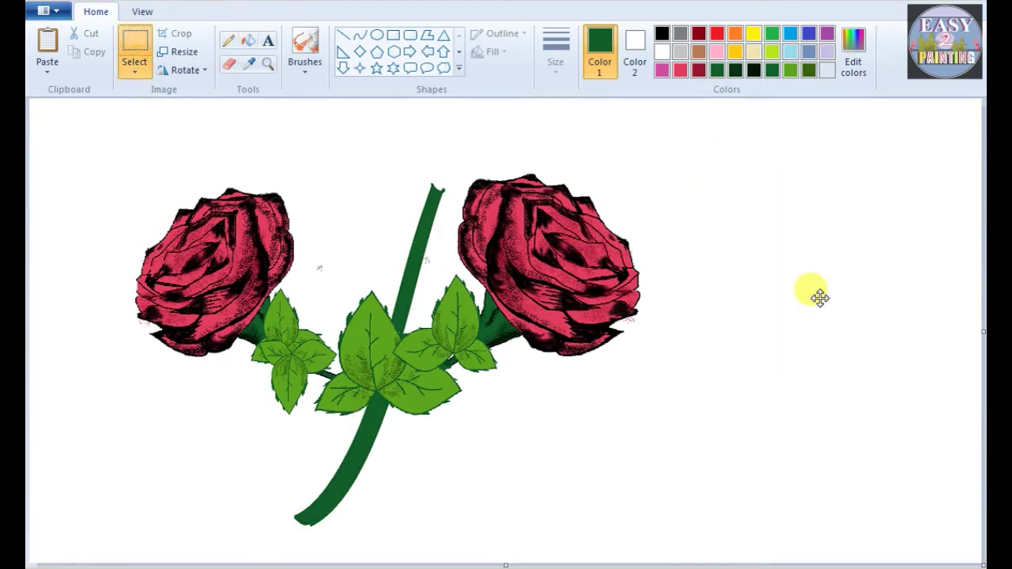